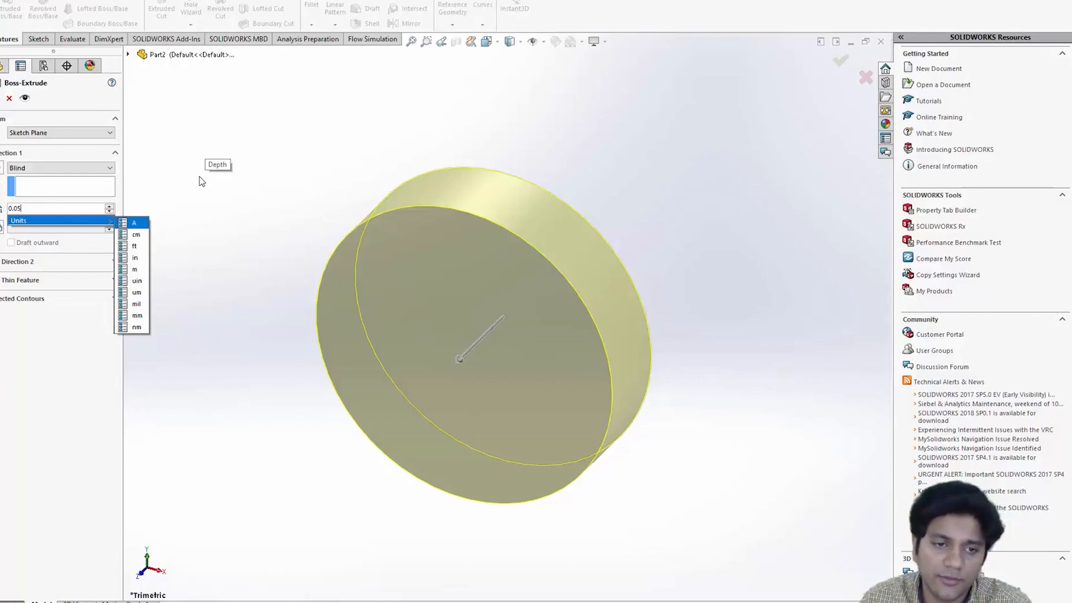
- Extrude the circular profile to a depth of 0.05 m to form the cylinder
{"action": "key", "text": "Return"}
{"action": "scroll", "coordinate": [269, 270], "scroll_direction": "up", "scroll_amount": 3}
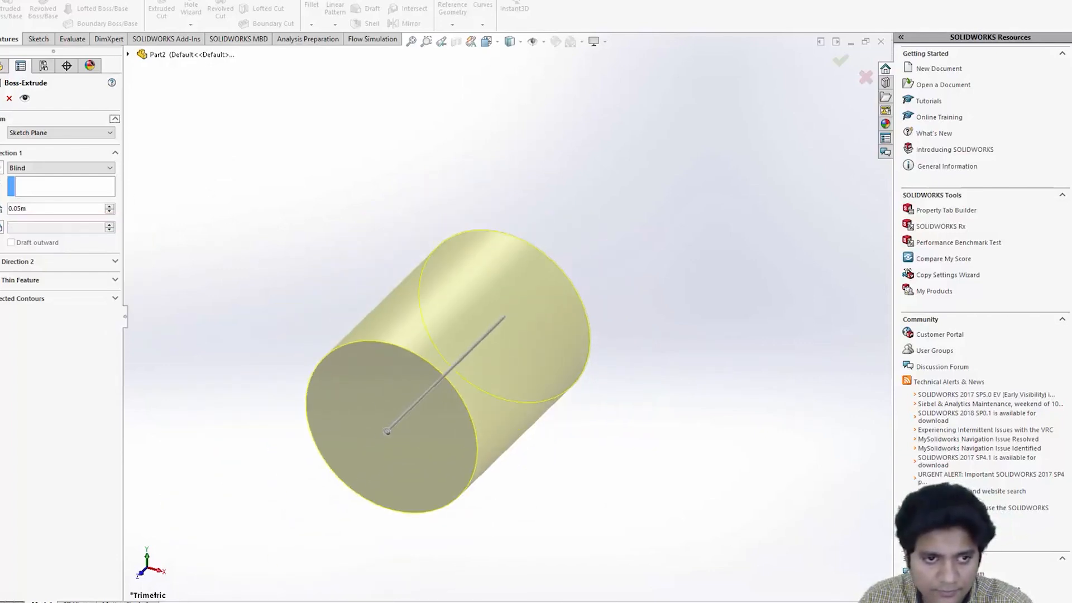
{"action": "key", "text": "Return"}
{"action": "scroll", "coordinate": [316, 293], "scroll_direction": "up", "scroll_amount": 3}
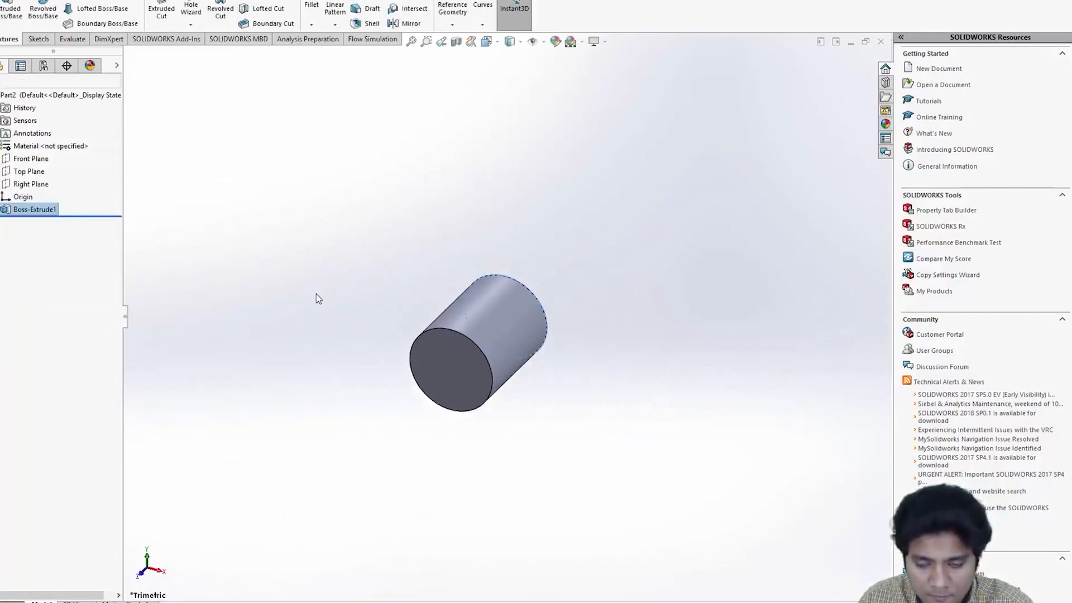
{"action": "scroll", "coordinate": [306, 307], "scroll_direction": "up", "scroll_amount": 2}
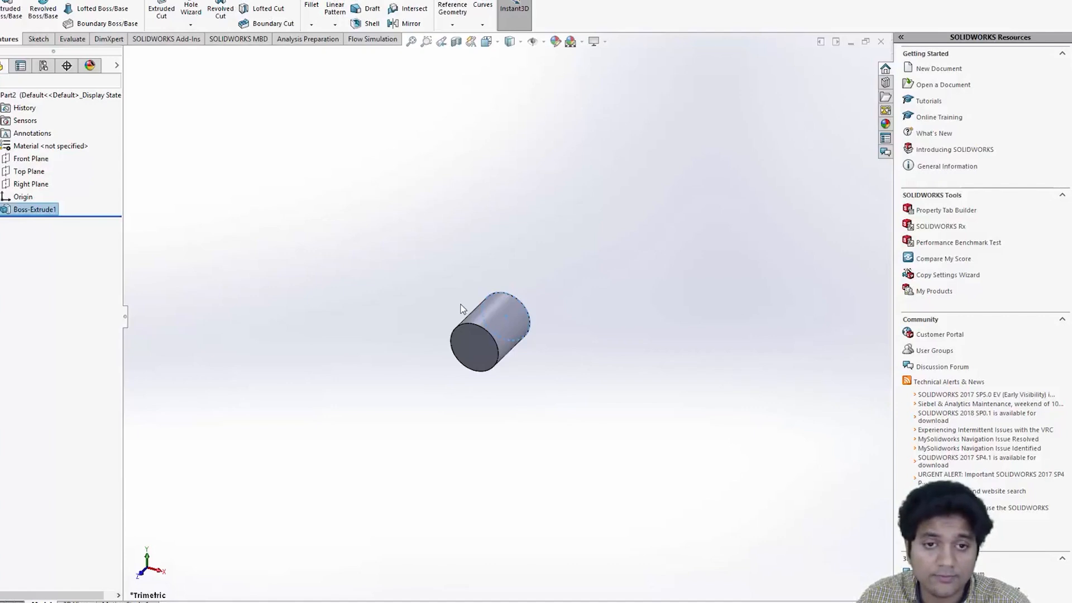
- Save the part as simple_cylinder_2 in the flow_over_a_cylinder folder
{"action": "key", "text": "ctrl+s"}
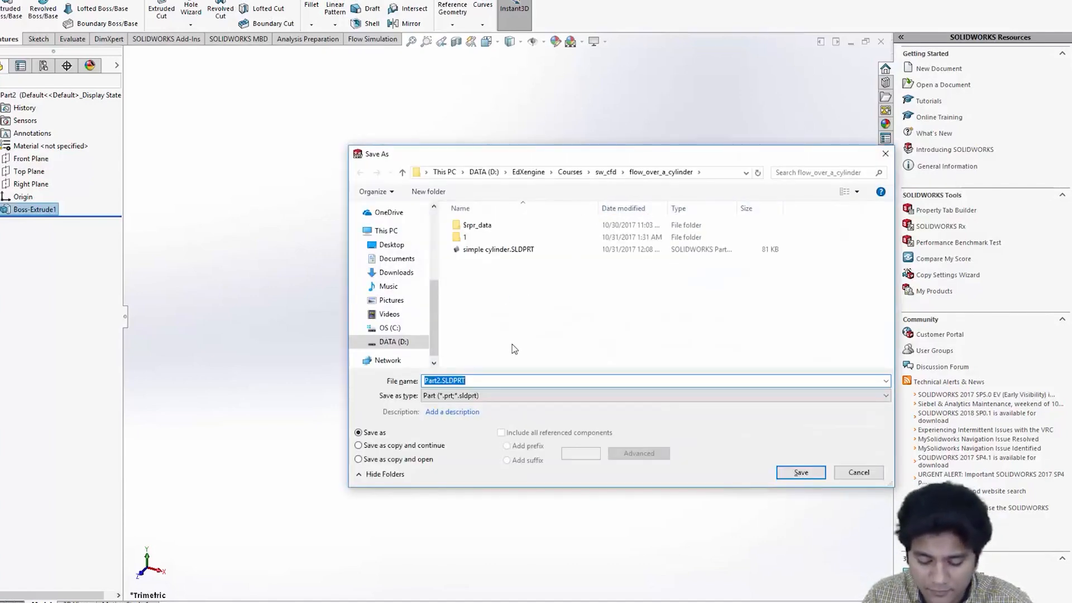
{"action": "type", "text": "simple_cylinder_2"}
{"action": "key", "text": "Return"}
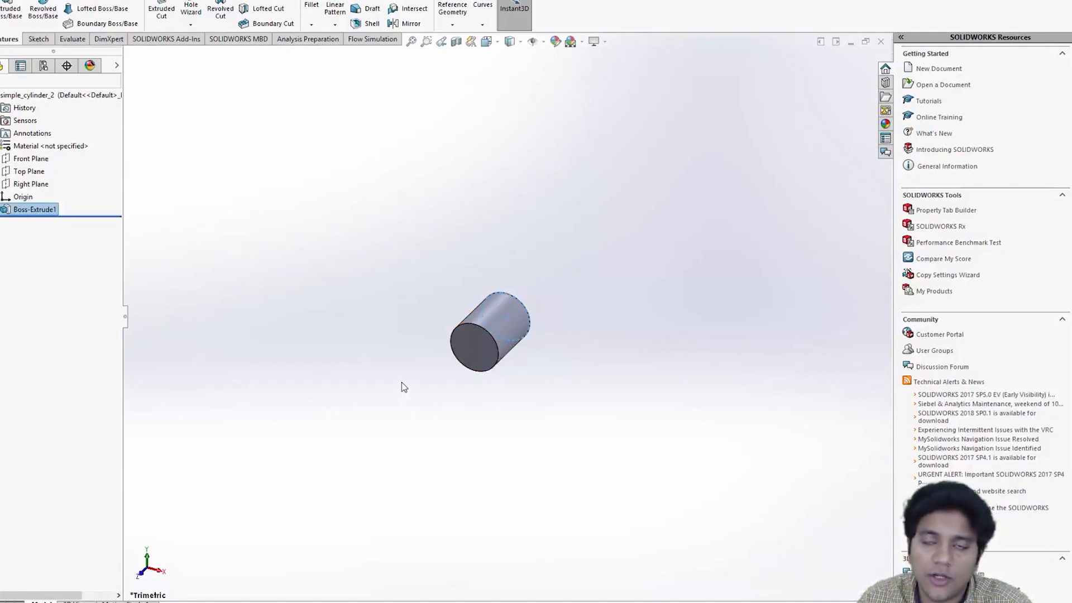
- Start a Flow Simulation wizard project named Flow over a cylinder with the current configuration
{"action": "left_click", "coordinate": [371, 39]}
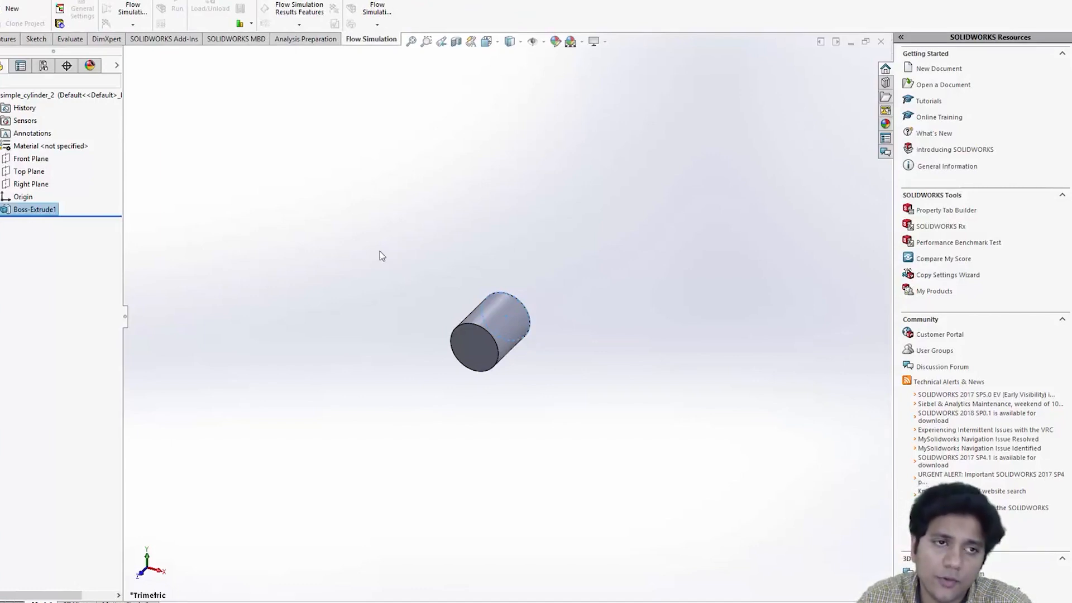
{"action": "left_click", "coordinate": [13, 3]}
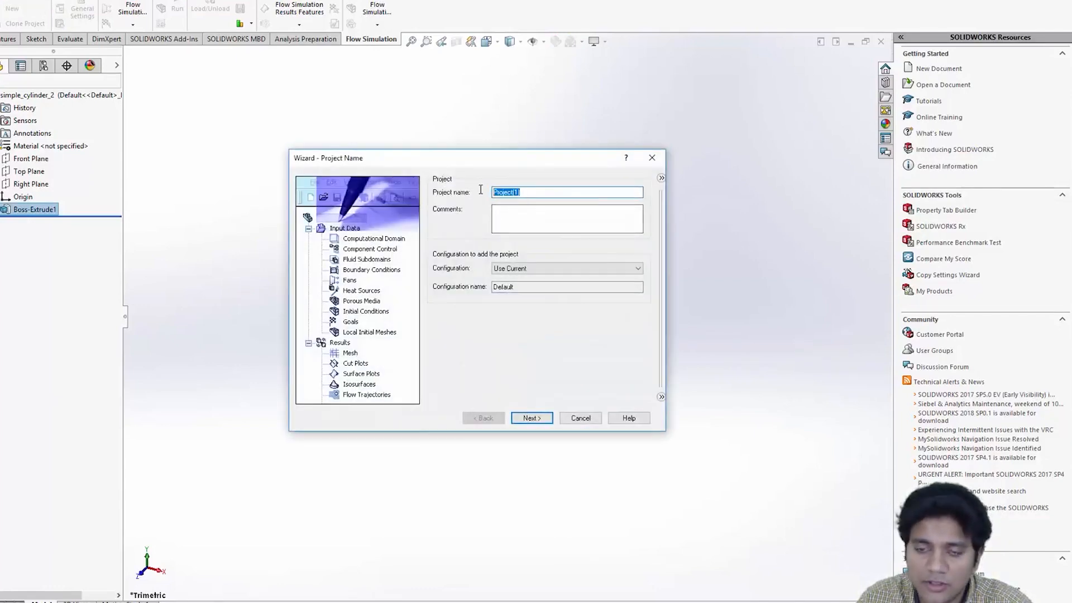
{"action": "type", "text": "Flow ov"}
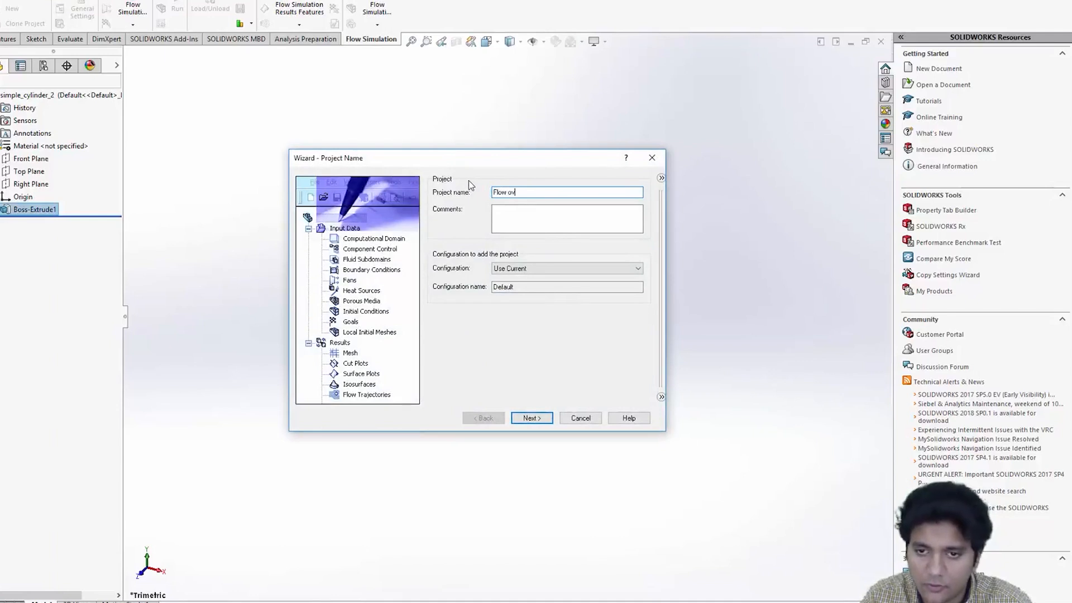
{"action": "type", "text": "er a cylinder"}
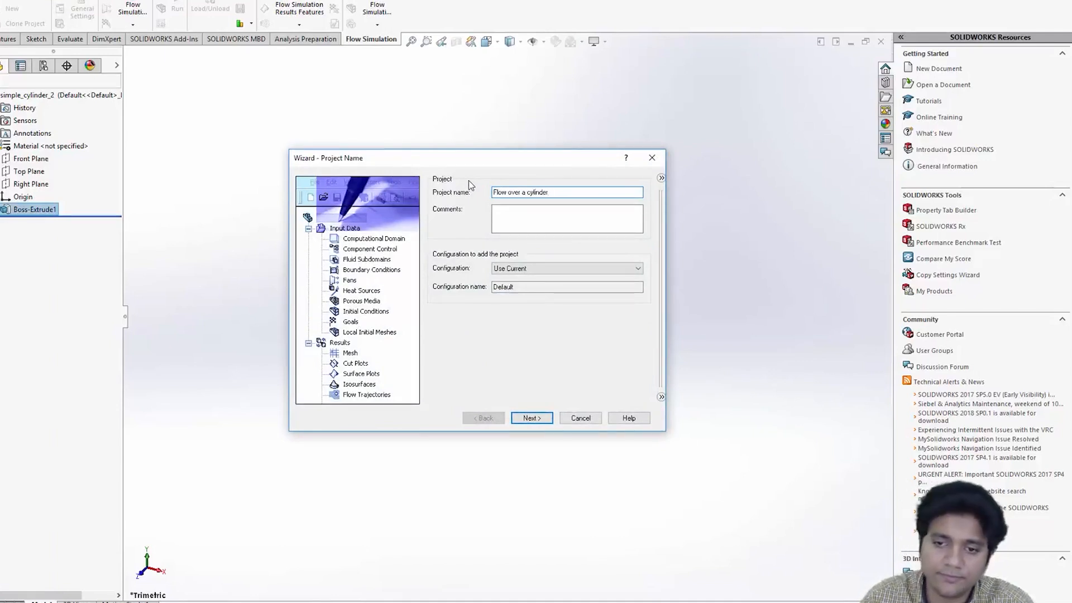
{"action": "left_click", "coordinate": [530, 419]}
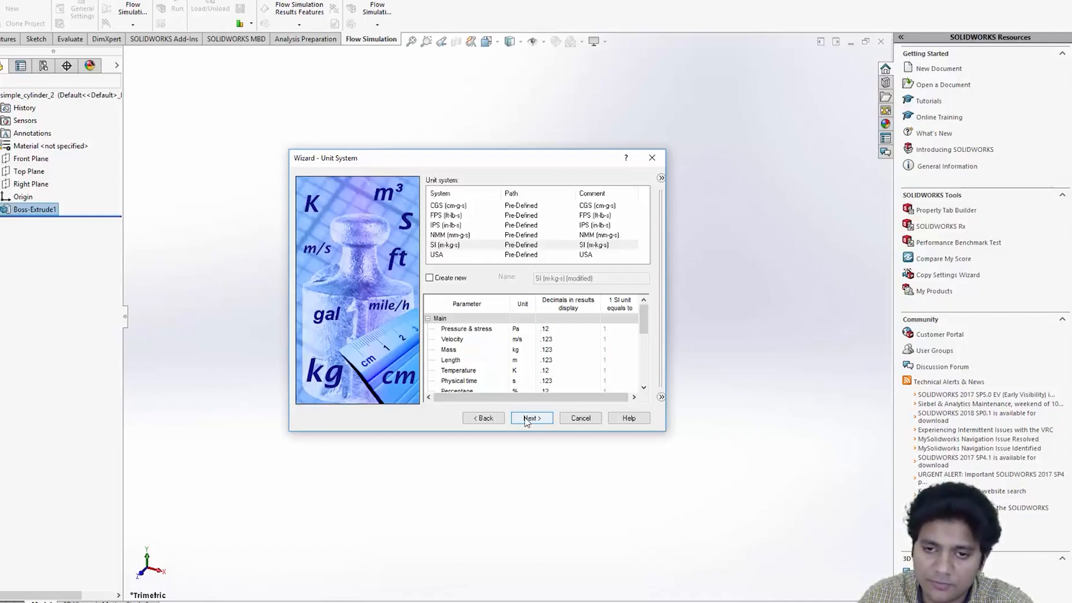
- Keep SI units and choose an External analysis type with Time-dependent enabled
{"action": "left_click", "coordinate": [529, 420]}
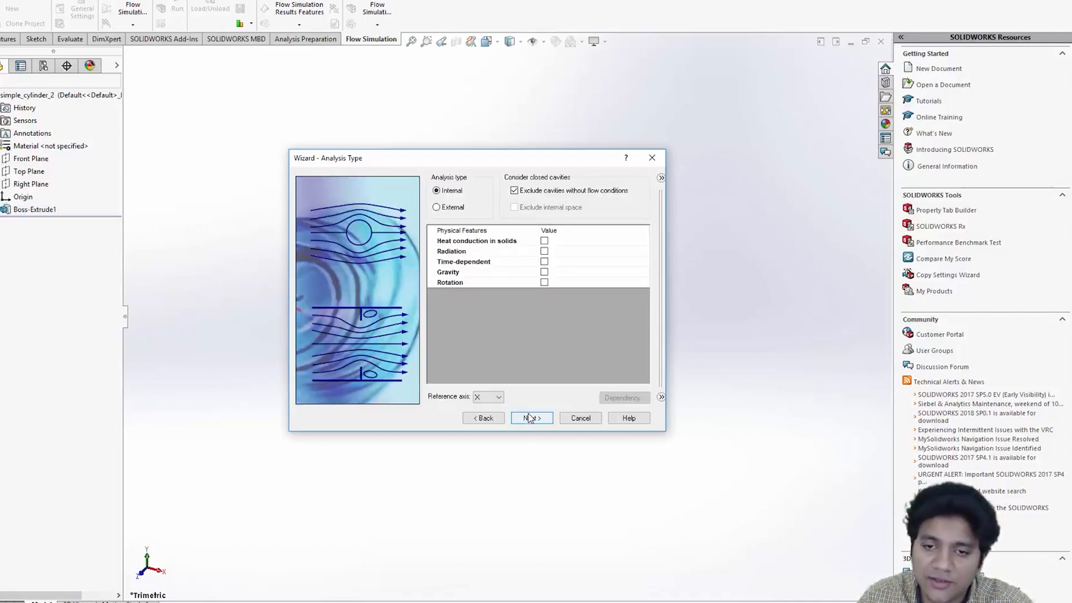
{"action": "left_click", "coordinate": [437, 207]}
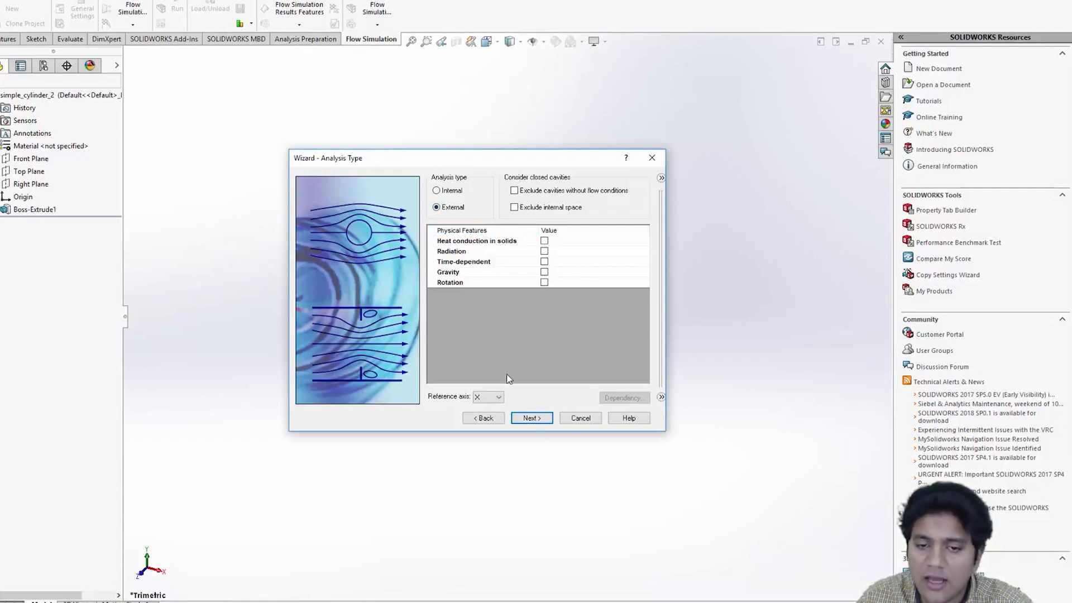
{"action": "left_click", "coordinate": [544, 261]}
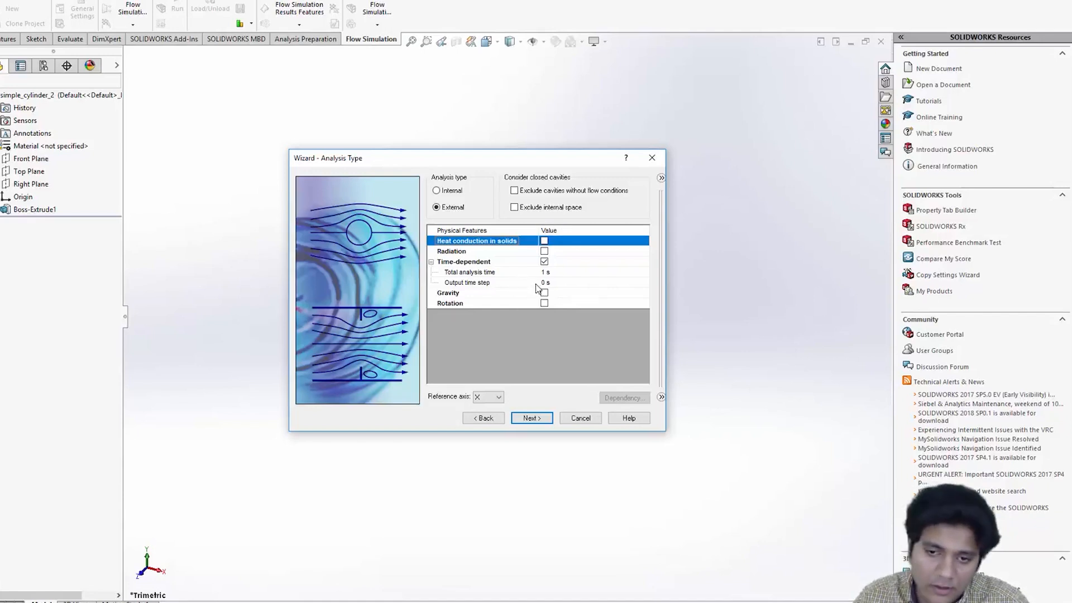
- Set the total analysis time to 0.1 s and the output time step to 0.01 s
{"action": "left_click", "coordinate": [545, 272]}
{"action": "left_click", "coordinate": [545, 272]}
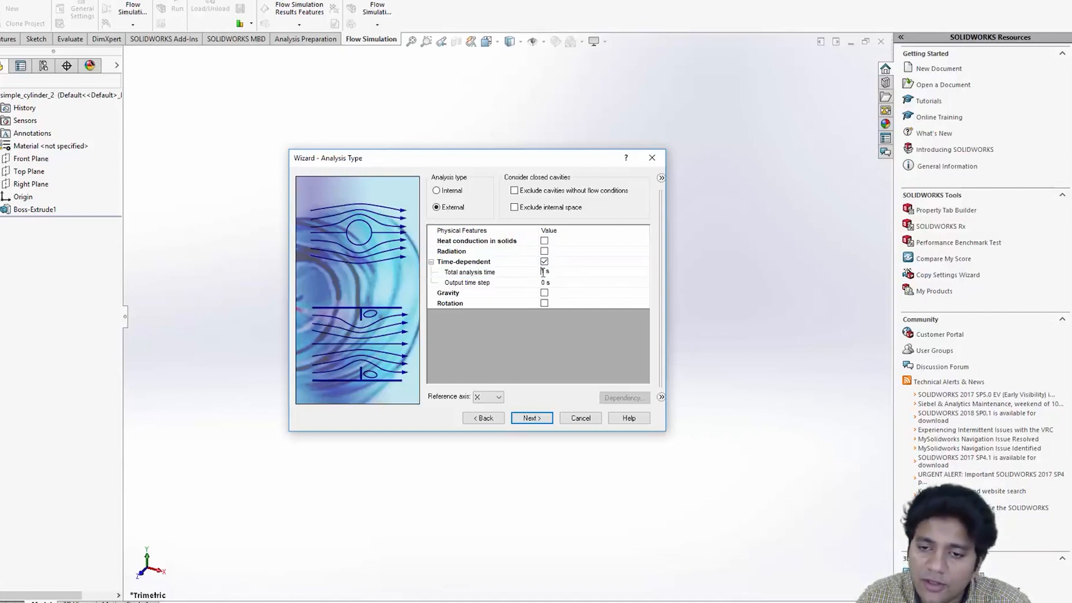
{"action": "double_click", "coordinate": [545, 271]}
{"action": "type", "text": "0.1"}
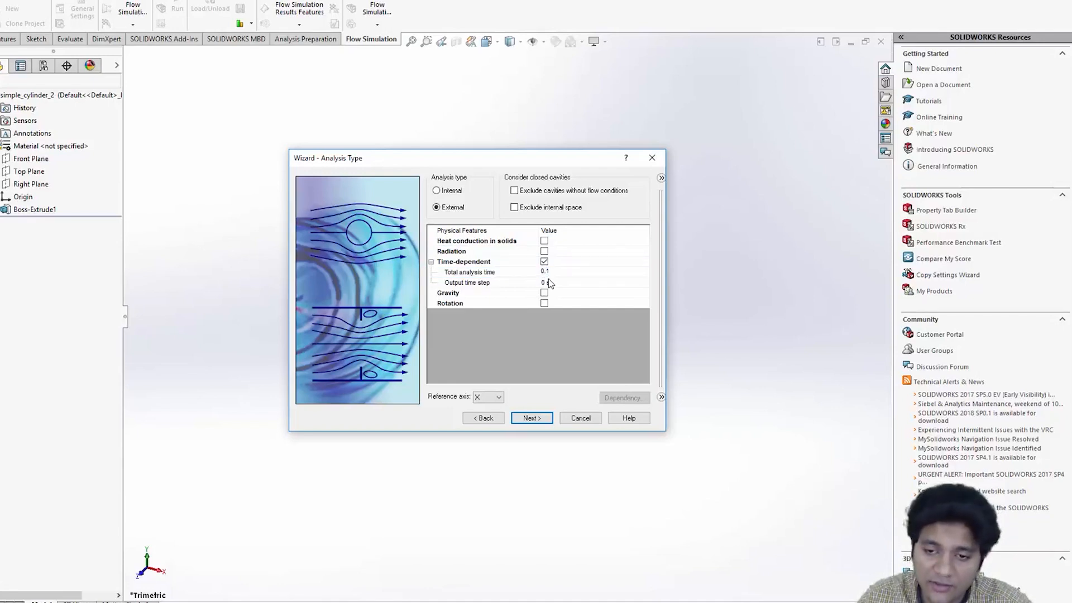
{"action": "left_click", "coordinate": [545, 282]}
{"action": "left_click", "coordinate": [544, 282]}
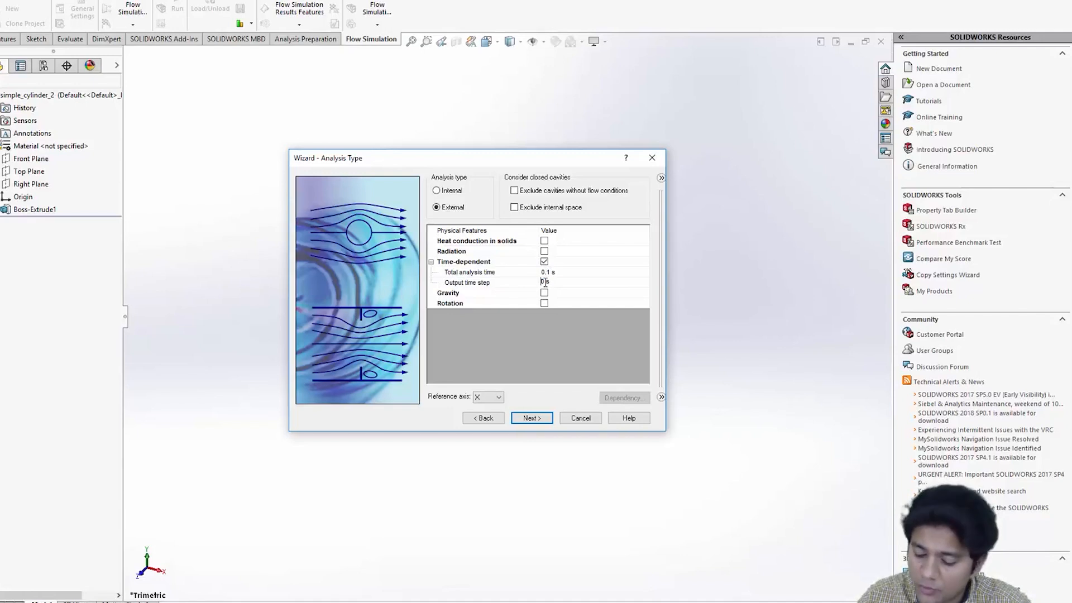
{"action": "type", "text": ".01"}
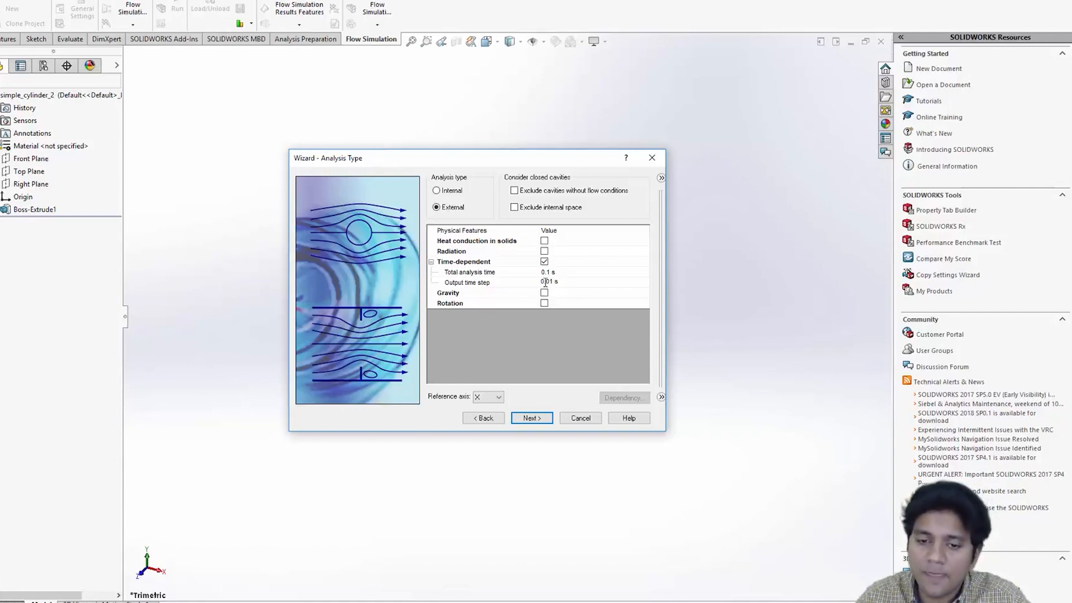
{"action": "left_click", "coordinate": [529, 420]}
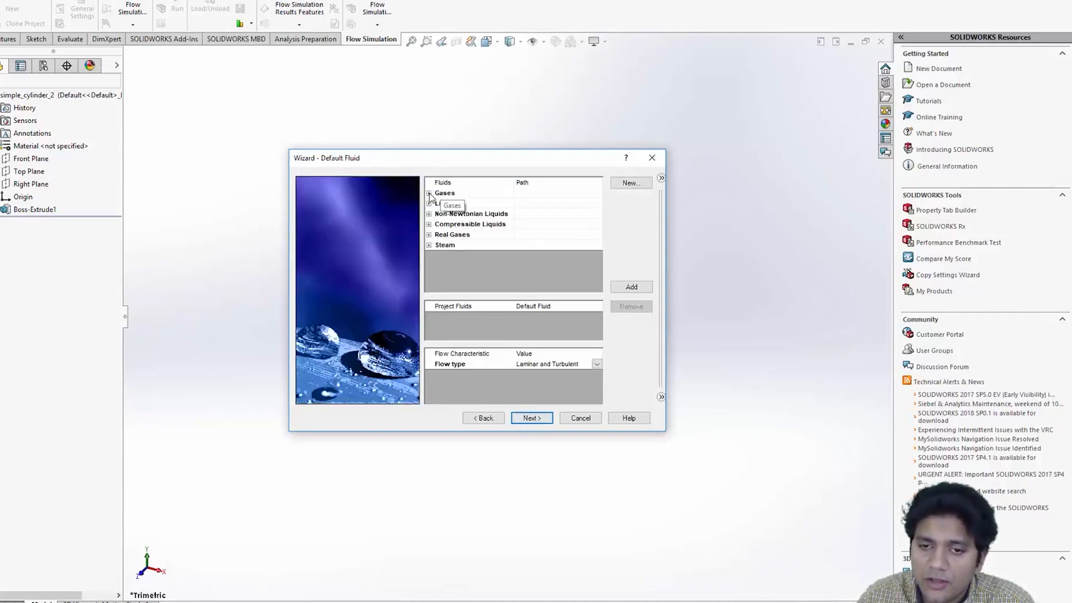
- Add Air from the predefined gases as the project fluid
{"action": "left_click", "coordinate": [428, 193]}
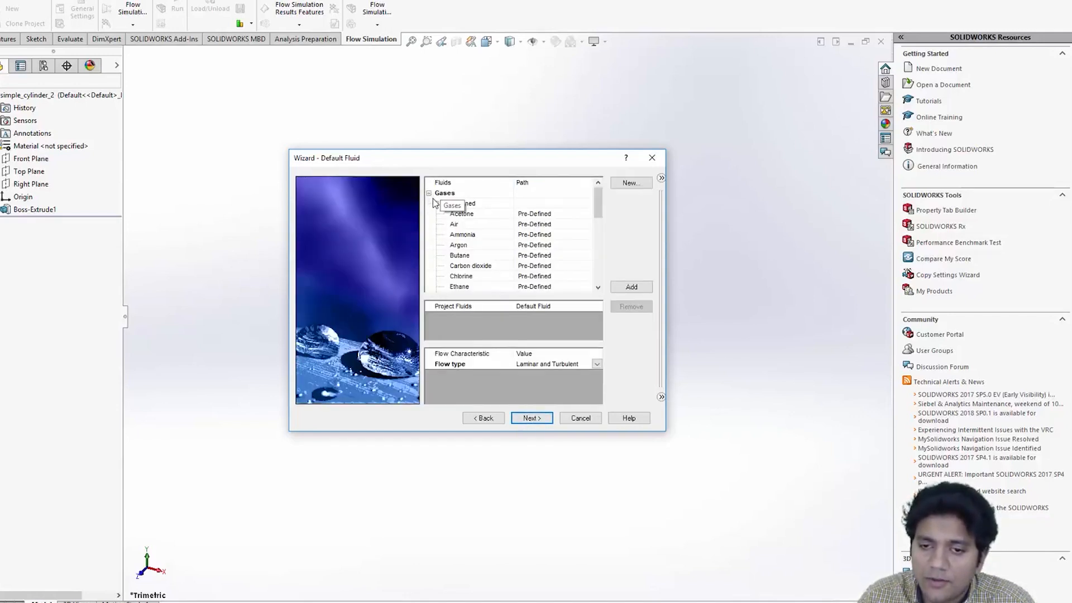
{"action": "left_click", "coordinate": [455, 226]}
{"action": "double_click", "coordinate": [454, 226]}
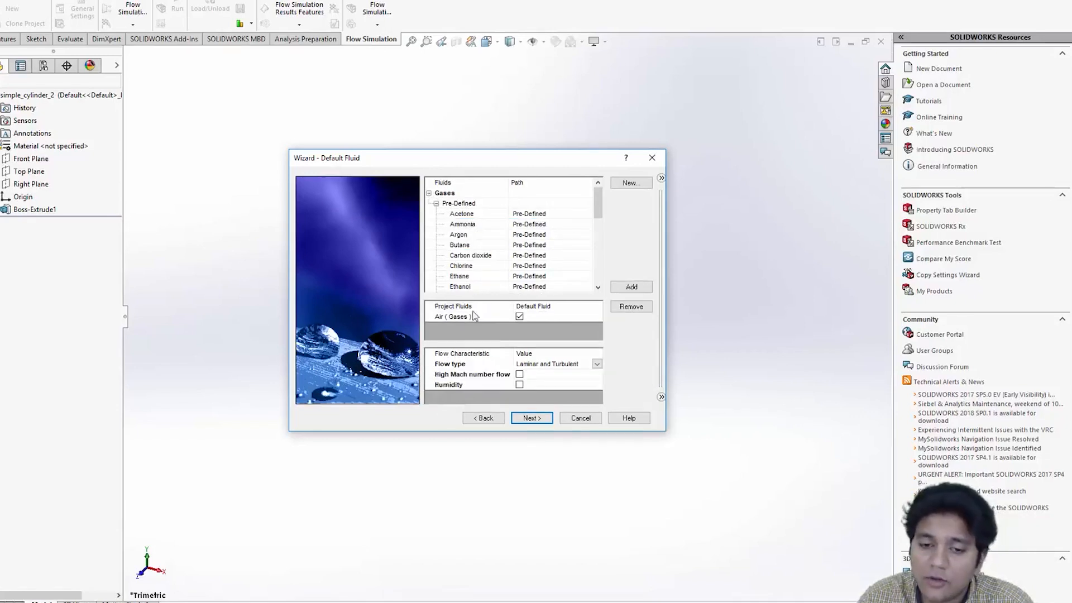
{"action": "left_click", "coordinate": [535, 420]}
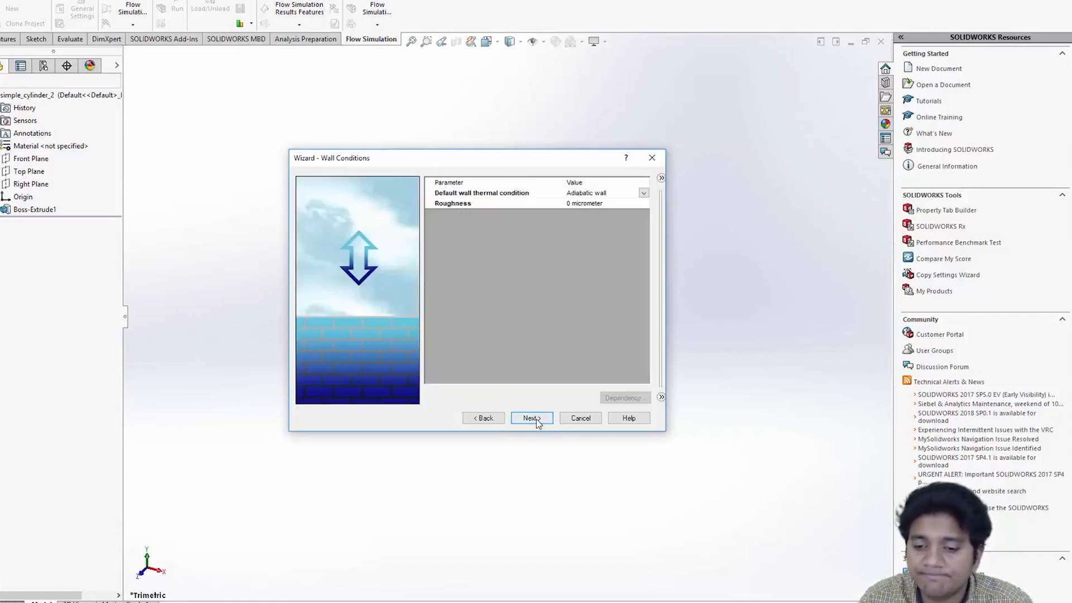
- Keep default wall conditions, set the X-direction velocity to 10 m/s, and finish the wizard
{"action": "left_click", "coordinate": [533, 419]}
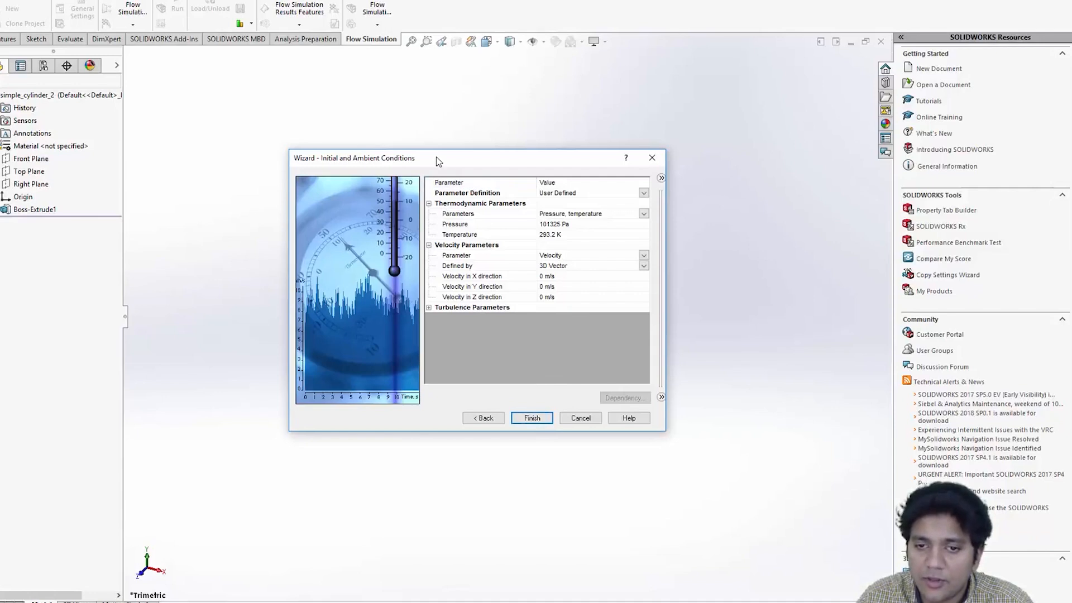
{"action": "left_click_drag", "start_coordinate": [471, 162], "coordinate": [734, 250]}
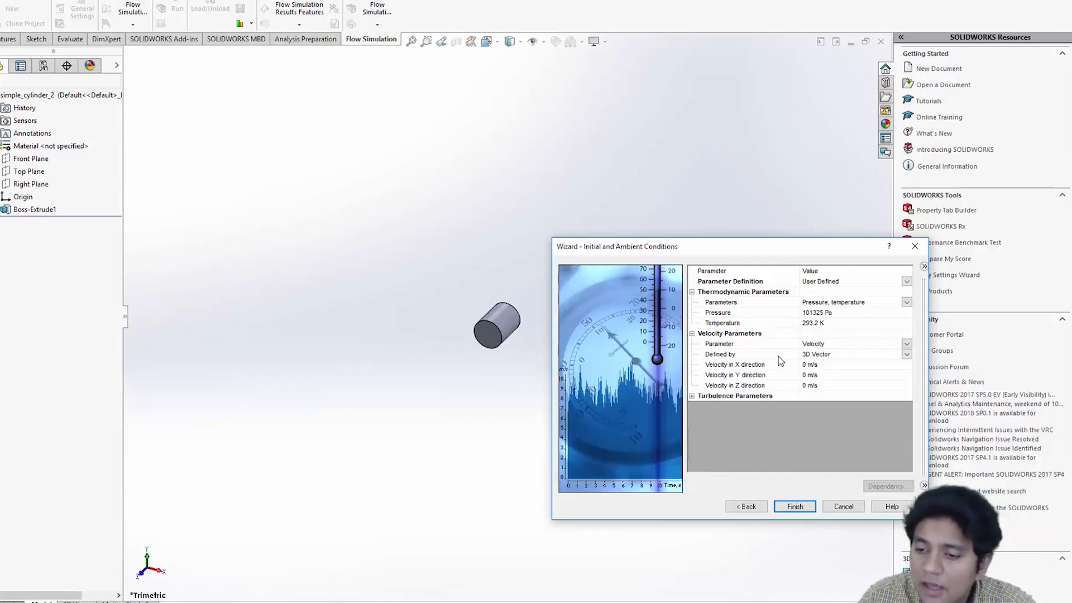
{"action": "left_click", "coordinate": [809, 365]}
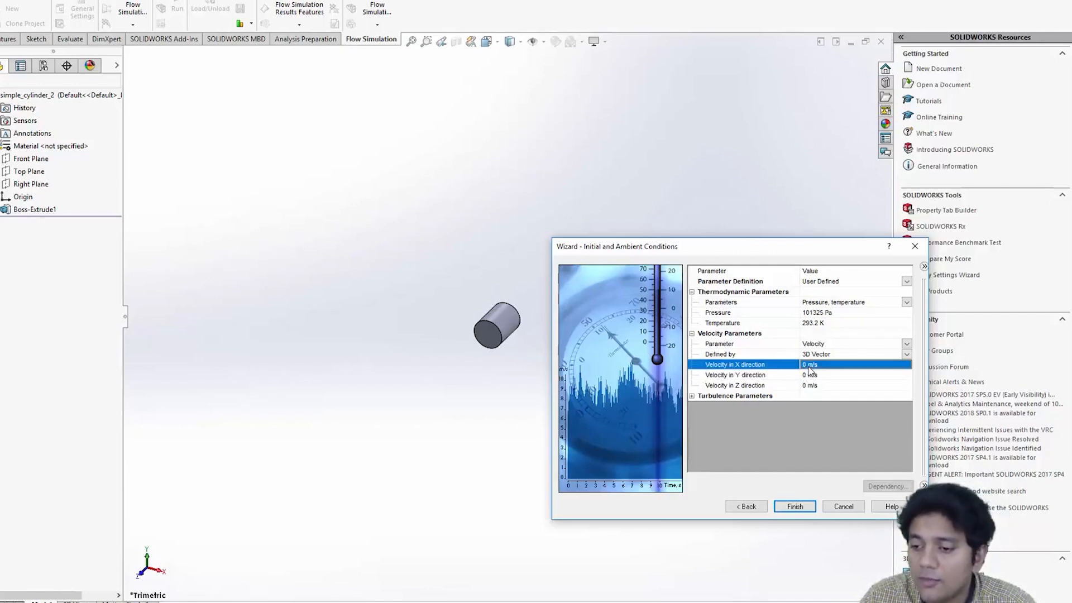
{"action": "type", "text": "1"}
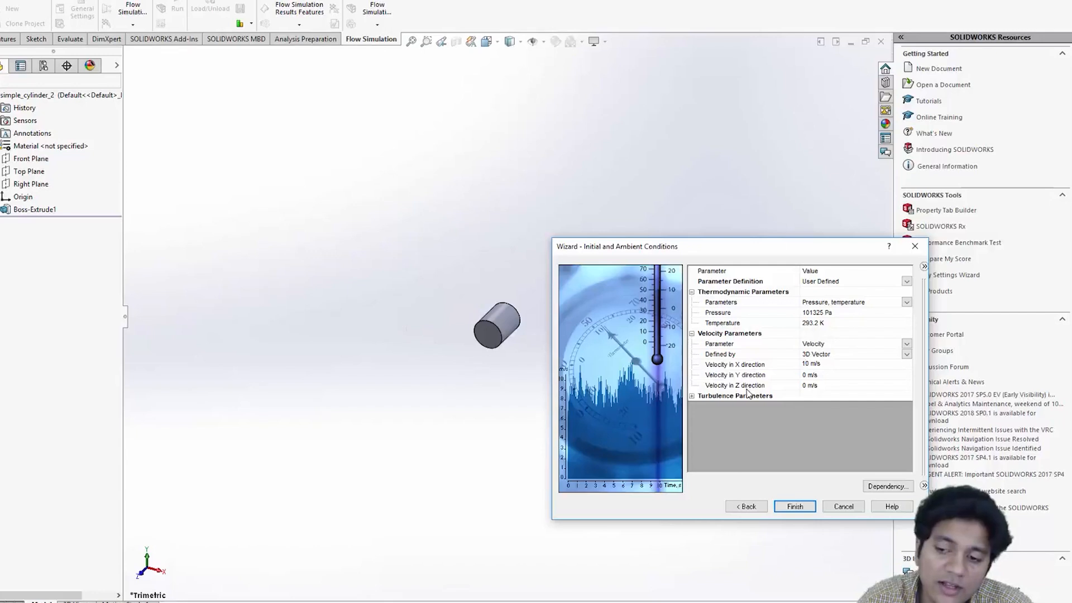
{"action": "left_click", "coordinate": [794, 506]}
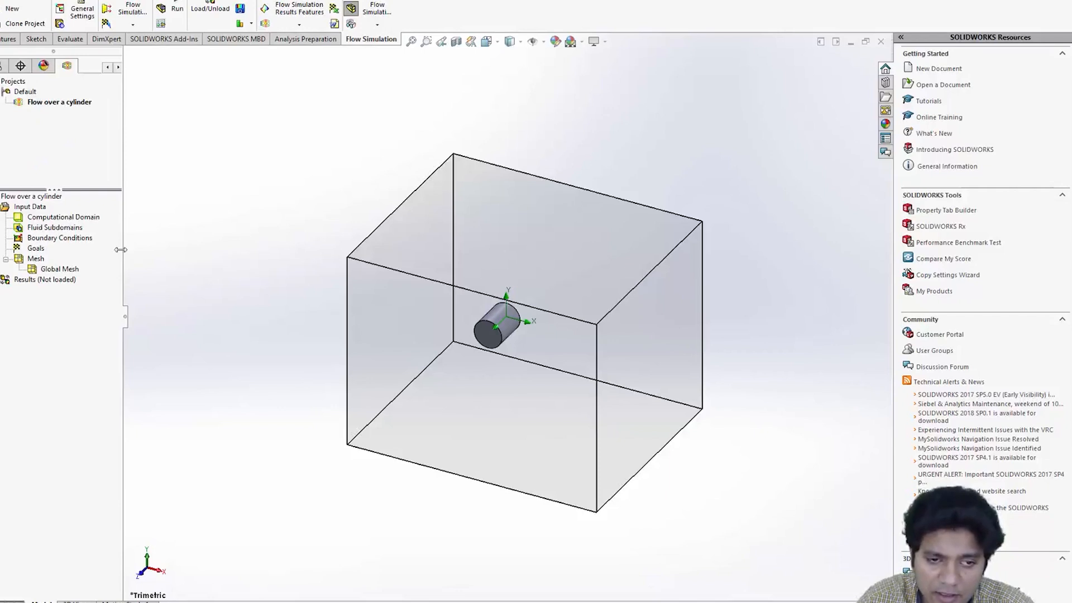
- Select the computational domain and inspect it from different angles
{"action": "left_click", "coordinate": [85, 218]}
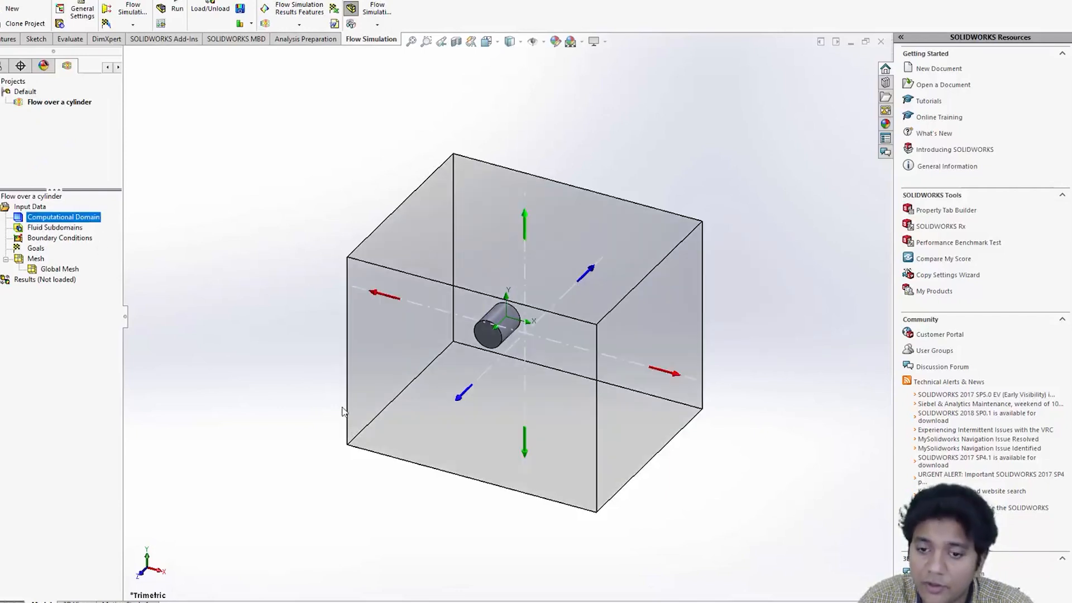
{"action": "middle_click_drag", "start_coordinate": [407, 505], "coordinate": [455, 469]}
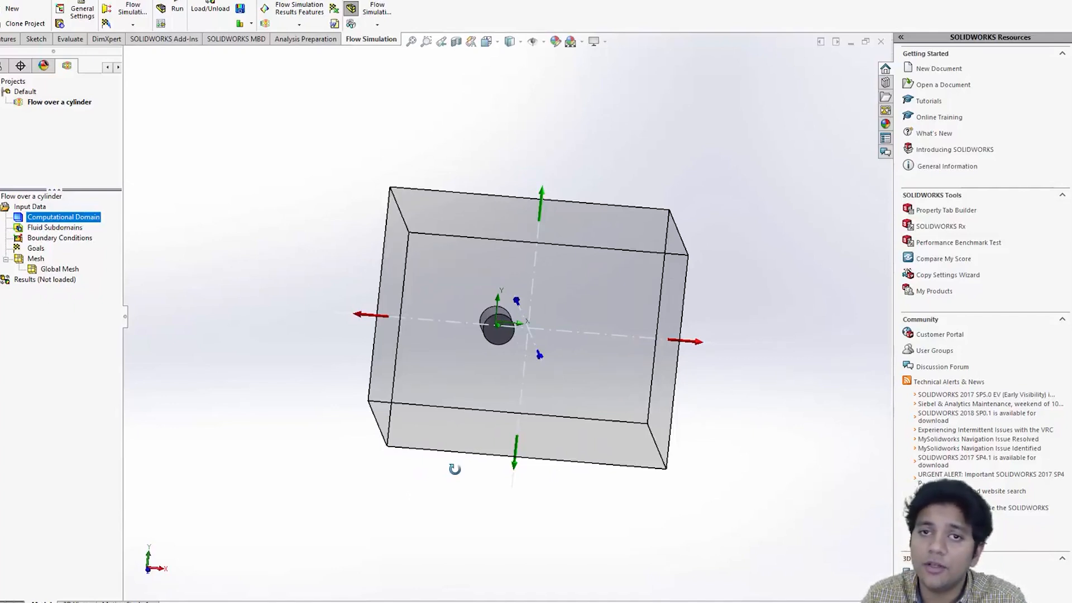
{"action": "middle_click_drag", "start_coordinate": [455, 471], "coordinate": [337, 234]}
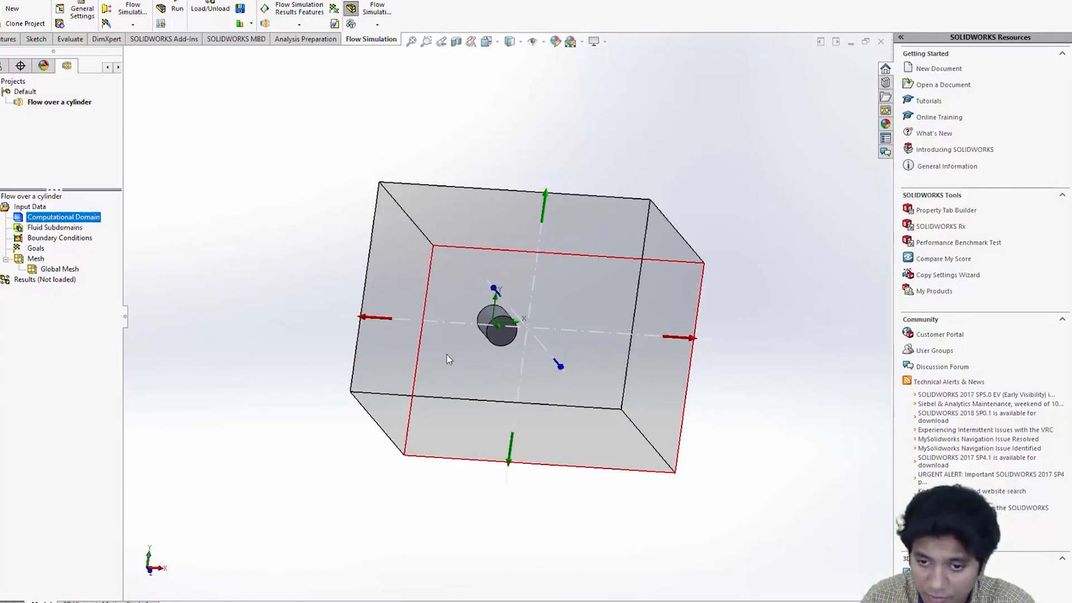
{"action": "middle_click_drag", "start_coordinate": [685, 321], "coordinate": [797, 344]}
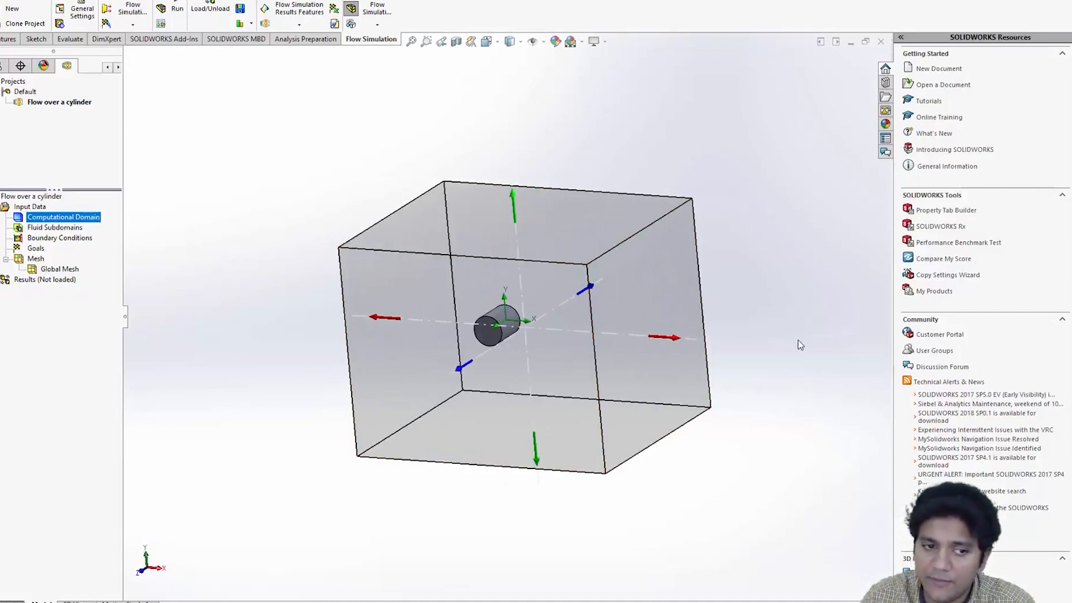
- Show the global mesh inside the computational domain and inspect it
{"action": "right_click", "coordinate": [56, 271]}
{"action": "left_click", "coordinate": [108, 289]}
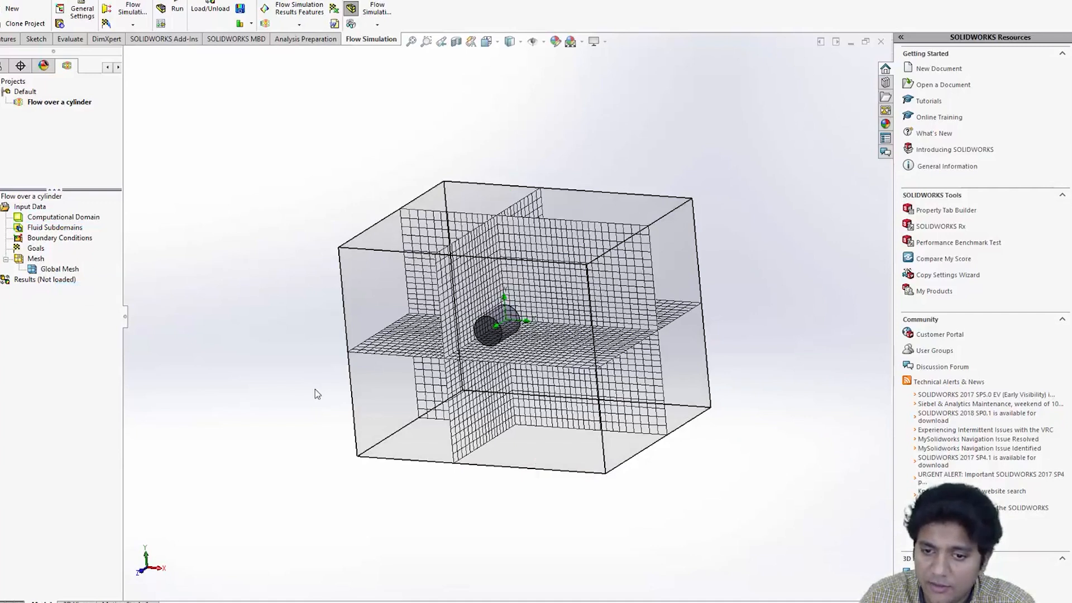
{"action": "middle_click_drag", "start_coordinate": [314, 409], "coordinate": [363, 375]}
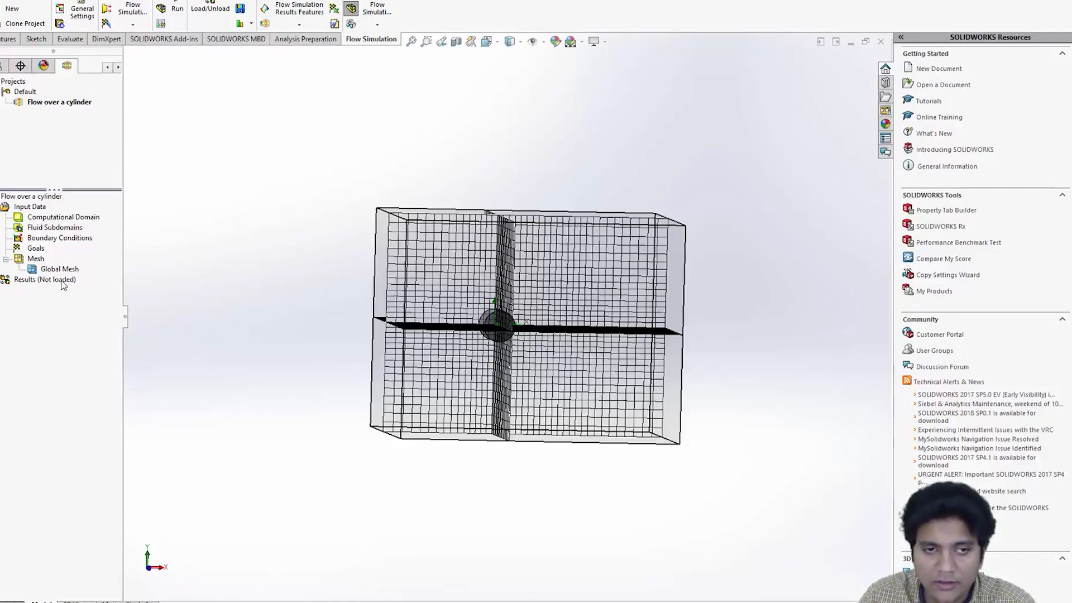
- Run the flow simulation and load its results
{"action": "left_click", "coordinate": [178, 8]}
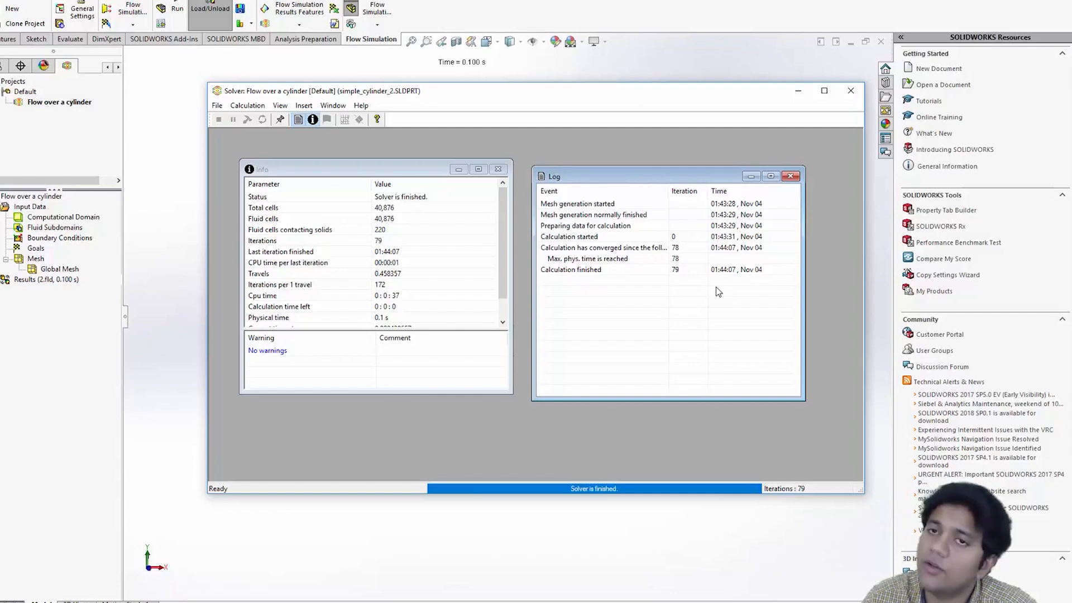
{"action": "left_click", "coordinate": [153, 229]}
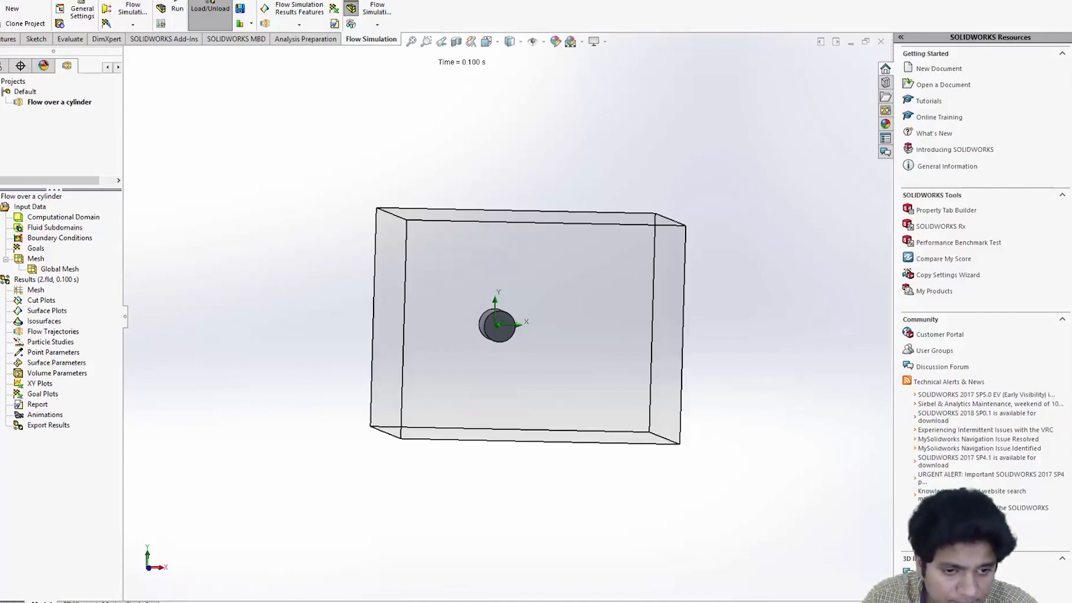
- Insert a cut plot on the XY plane, offset about 0.027 m through the cylinder
{"action": "right_click", "coordinate": [31, 302]}
{"action": "left_click", "coordinate": [39, 309]}
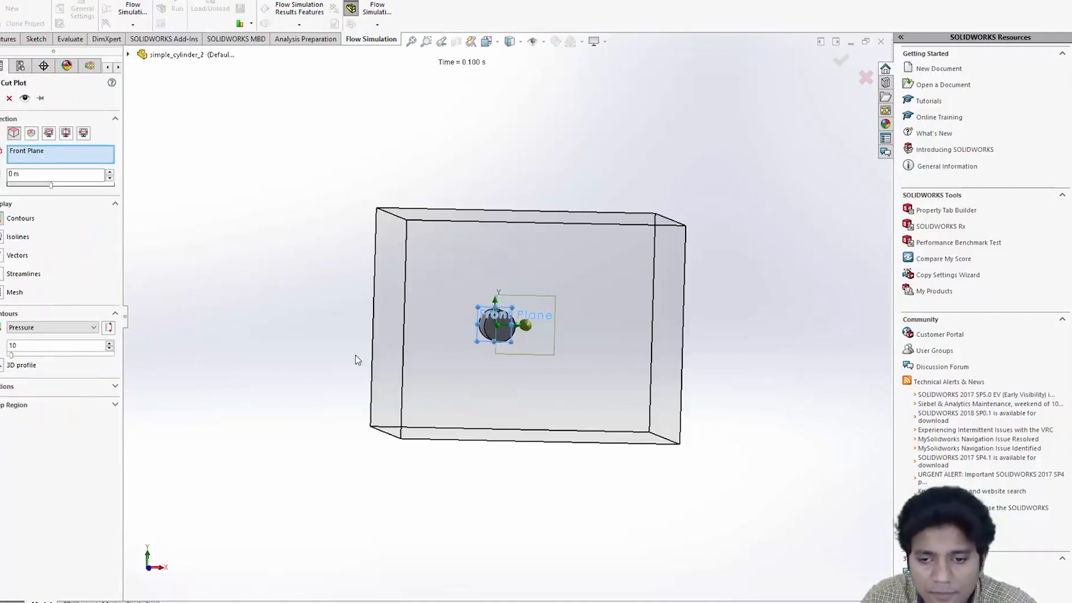
{"action": "middle_click_drag", "start_coordinate": [345, 358], "coordinate": [416, 407]}
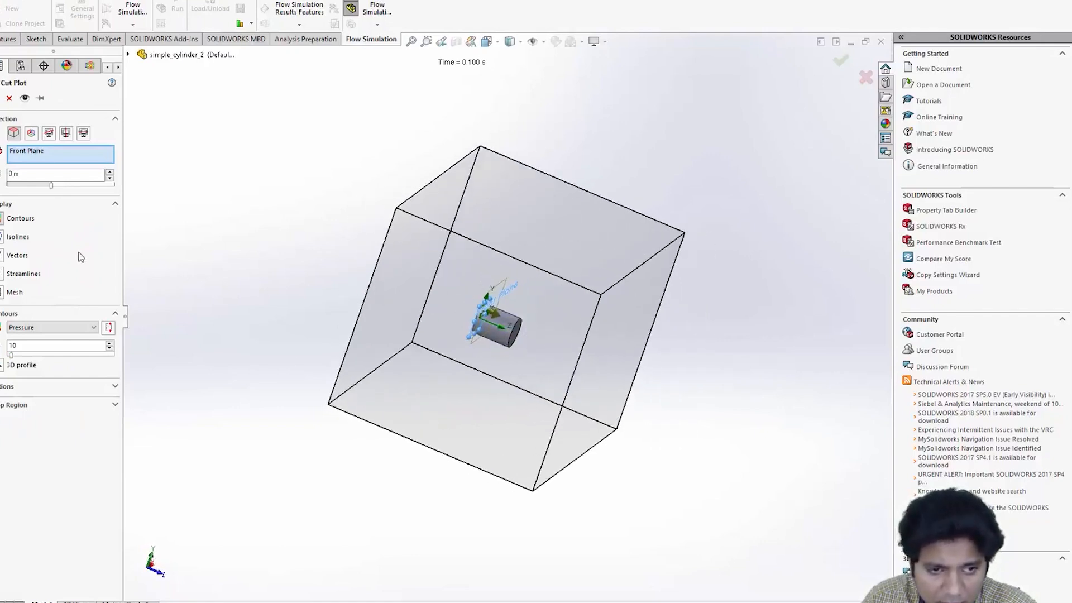
{"action": "left_click", "coordinate": [32, 133]}
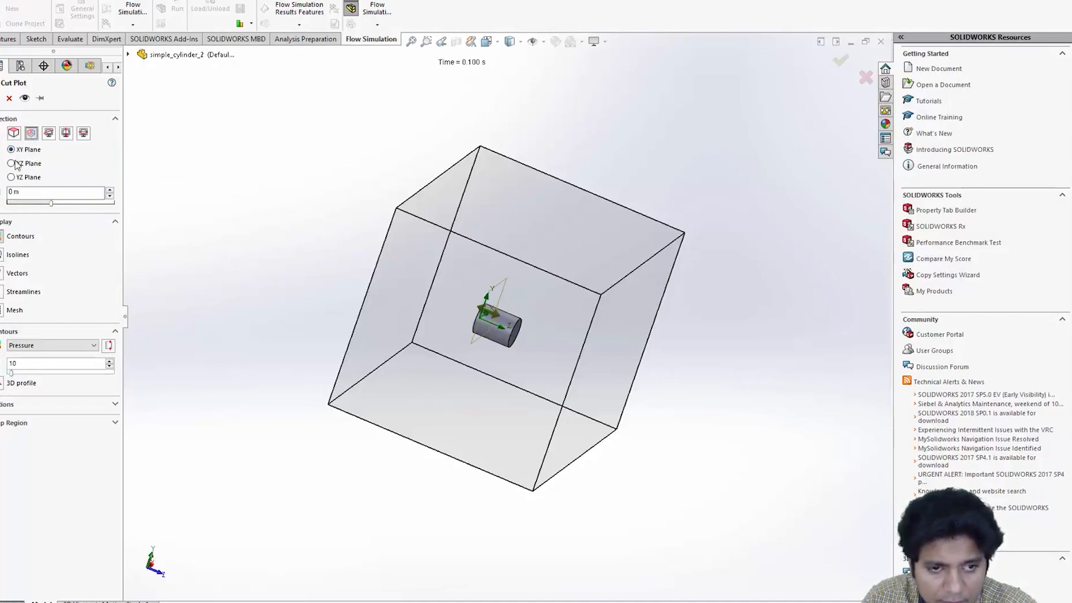
{"action": "left_click", "coordinate": [10, 178]}
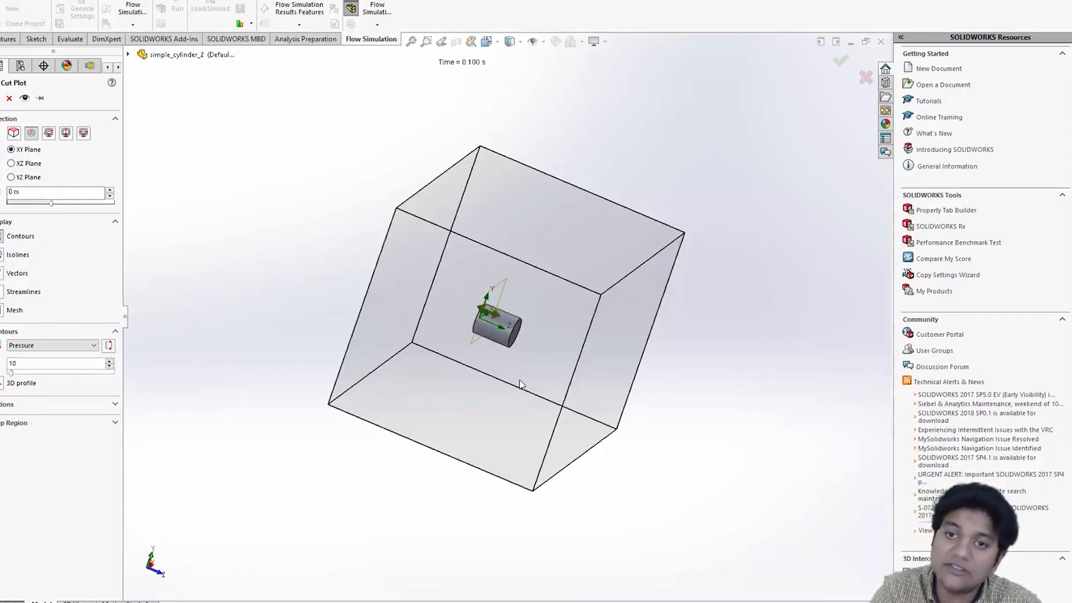
{"action": "left_click", "coordinate": [495, 43]}
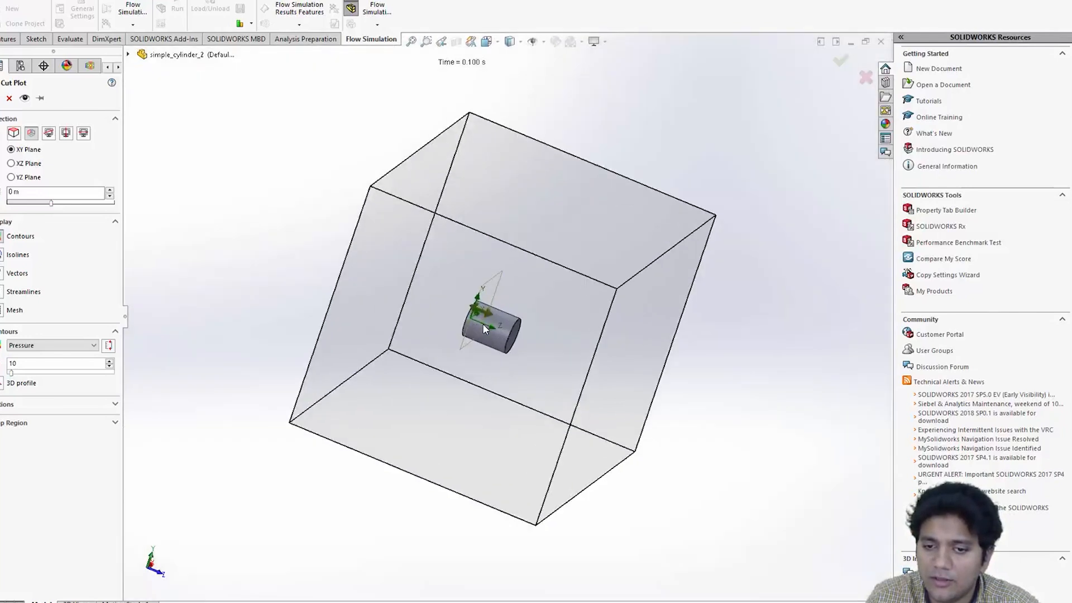
{"action": "left_click", "coordinate": [483, 323]}
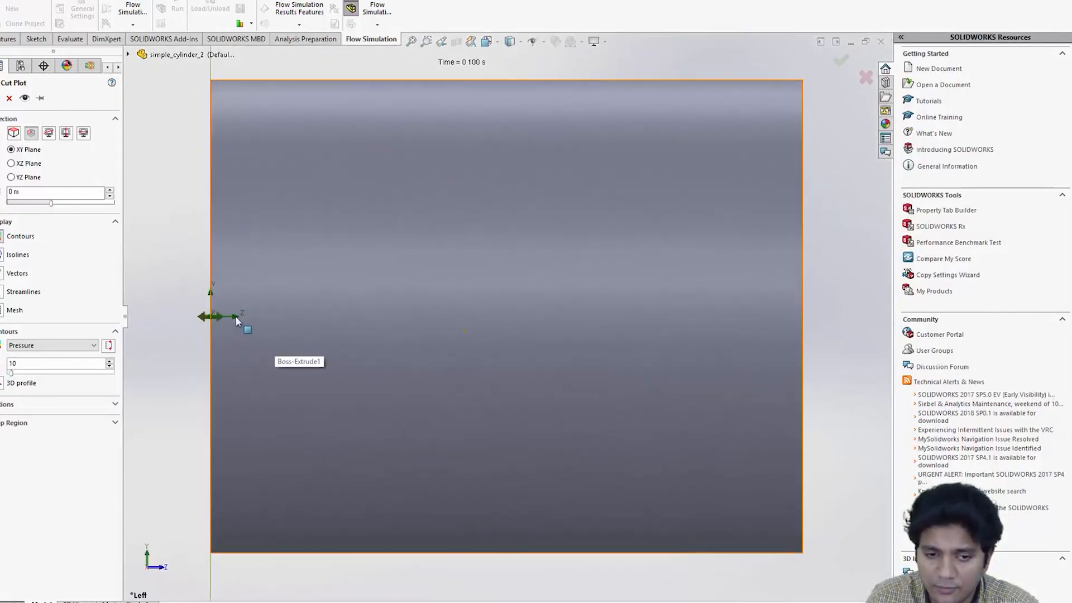
{"action": "left_click_drag", "start_coordinate": [217, 316], "coordinate": [533, 355]}
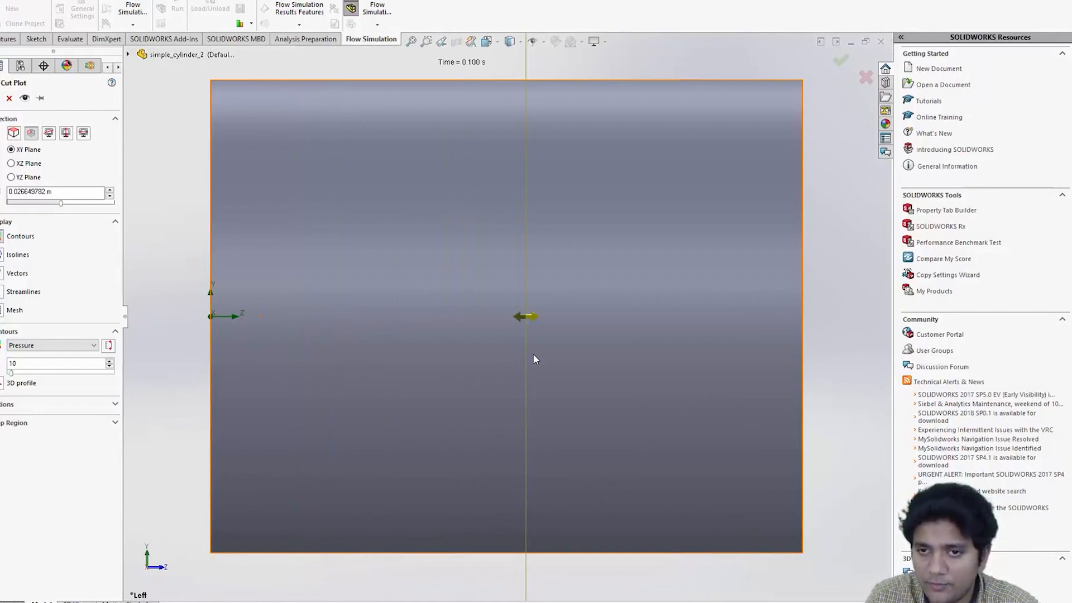
{"action": "key", "text": "f"}
{"action": "middle_click_drag", "start_coordinate": [580, 355], "coordinate": [502, 381]}
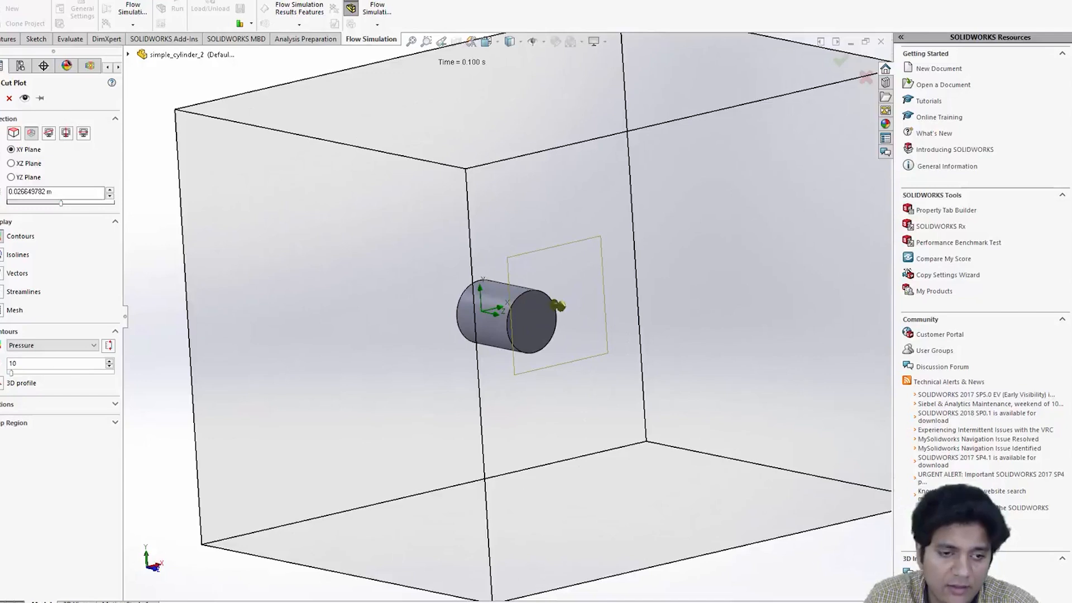
- Show the mesh on the cut plot, set its contours to Velocity, and apply the cut plot
{"action": "left_click", "coordinate": [2, 310]}
{"action": "left_click", "coordinate": [32, 346]}
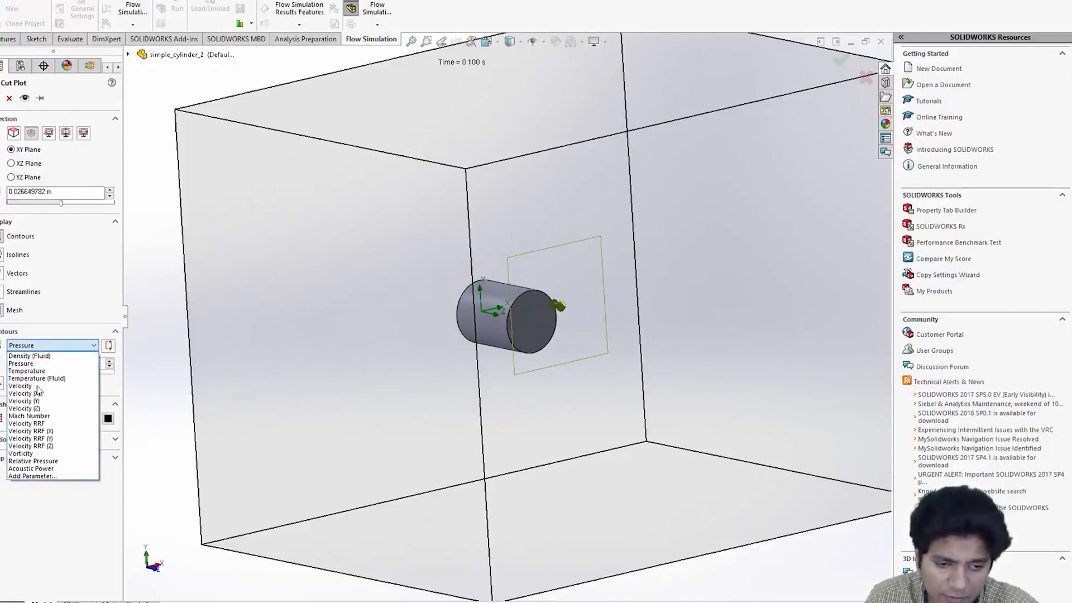
{"action": "left_click", "coordinate": [34, 385]}
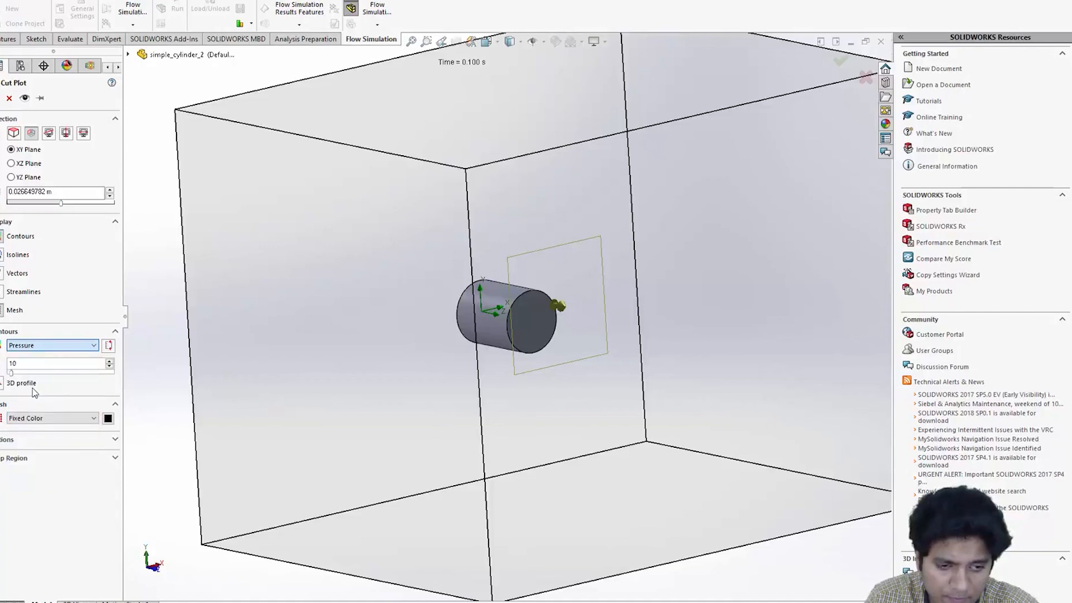
{"action": "key", "text": "Return"}
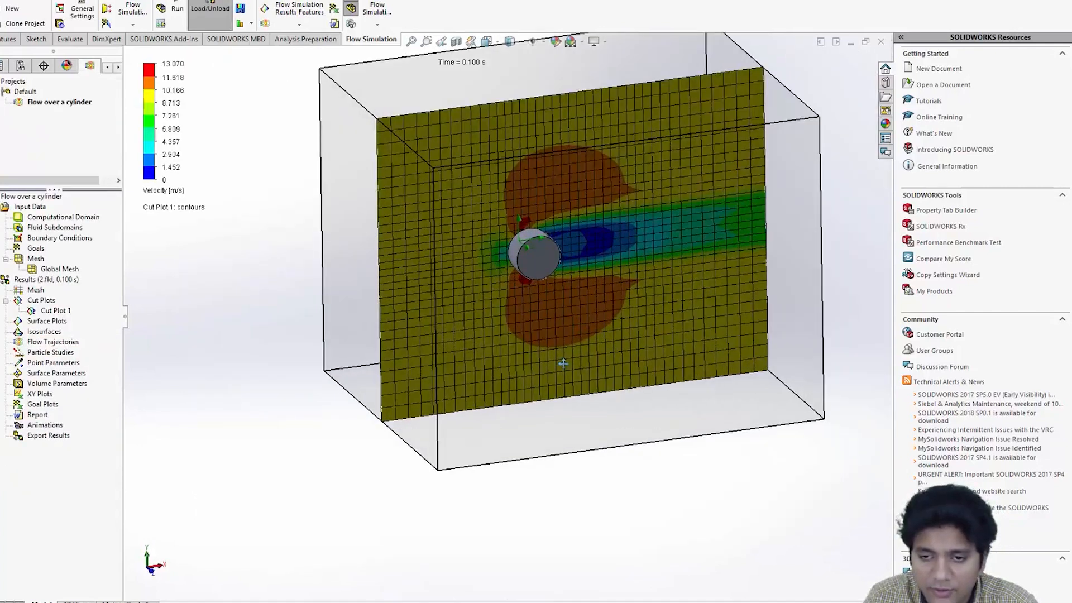
- Inspect the velocity cut plot from different angles and switch to the front view
{"action": "middle_click_drag", "start_coordinate": [563, 364], "coordinate": [546, 406], "text": "ctrl"}
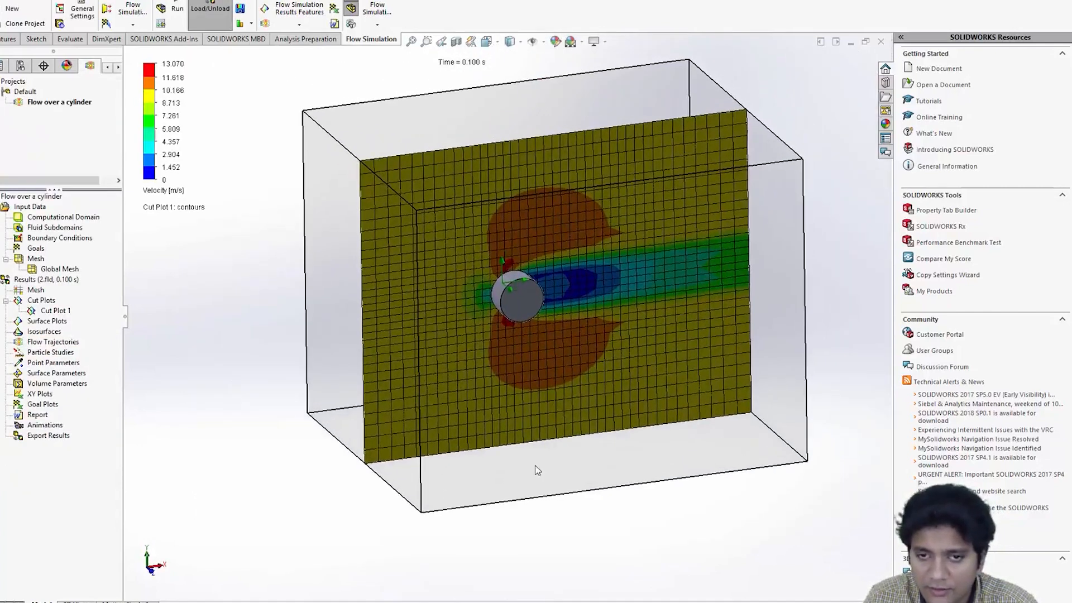
{"action": "middle_click_drag", "start_coordinate": [535, 465], "coordinate": [483, 448]}
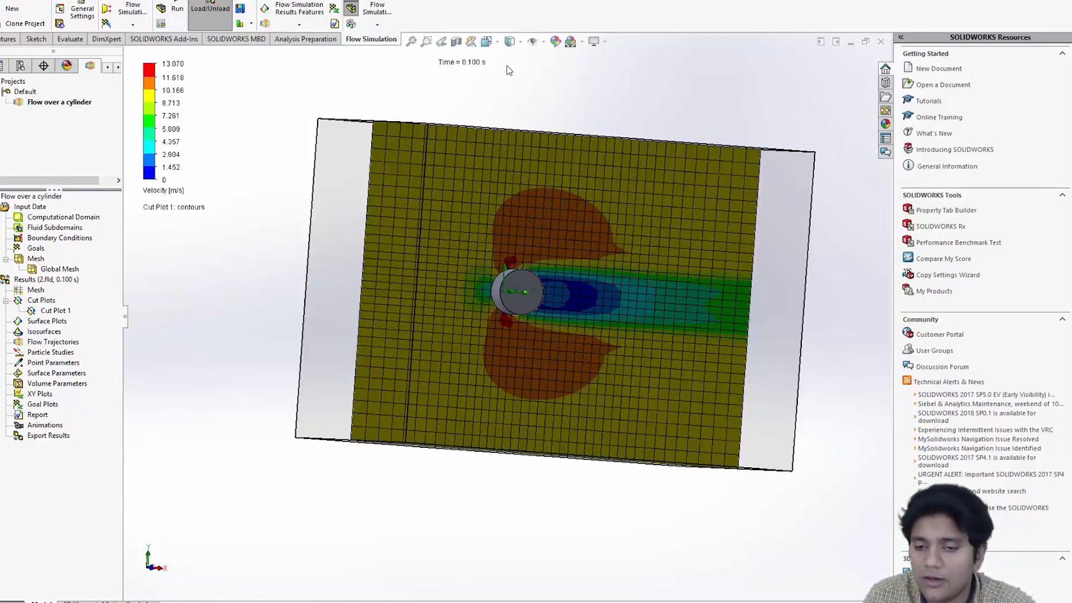
{"action": "left_click", "coordinate": [508, 41]}
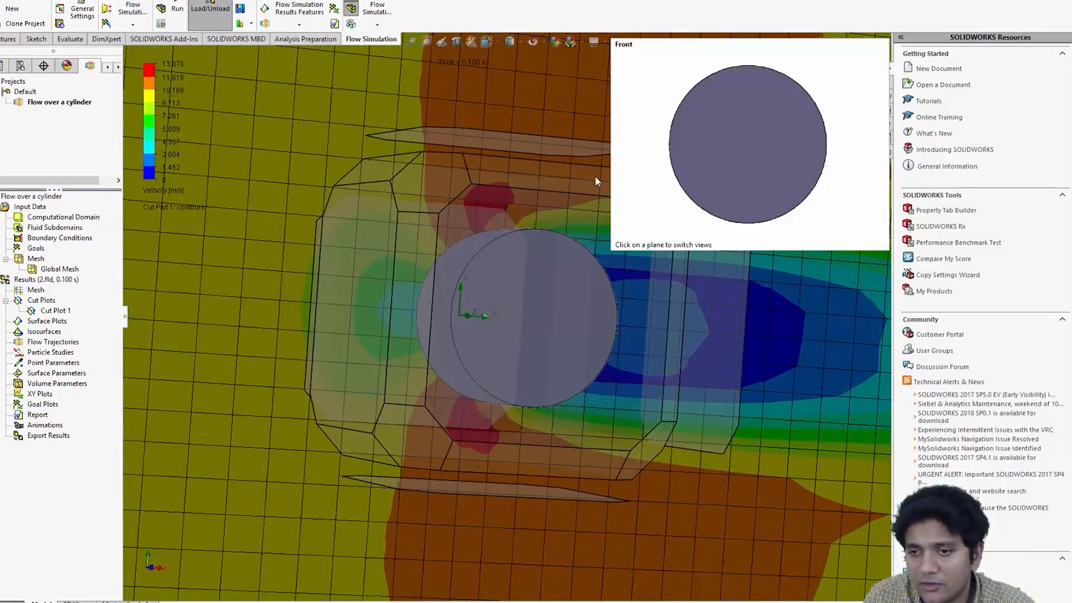
{"action": "left_click", "coordinate": [527, 319]}
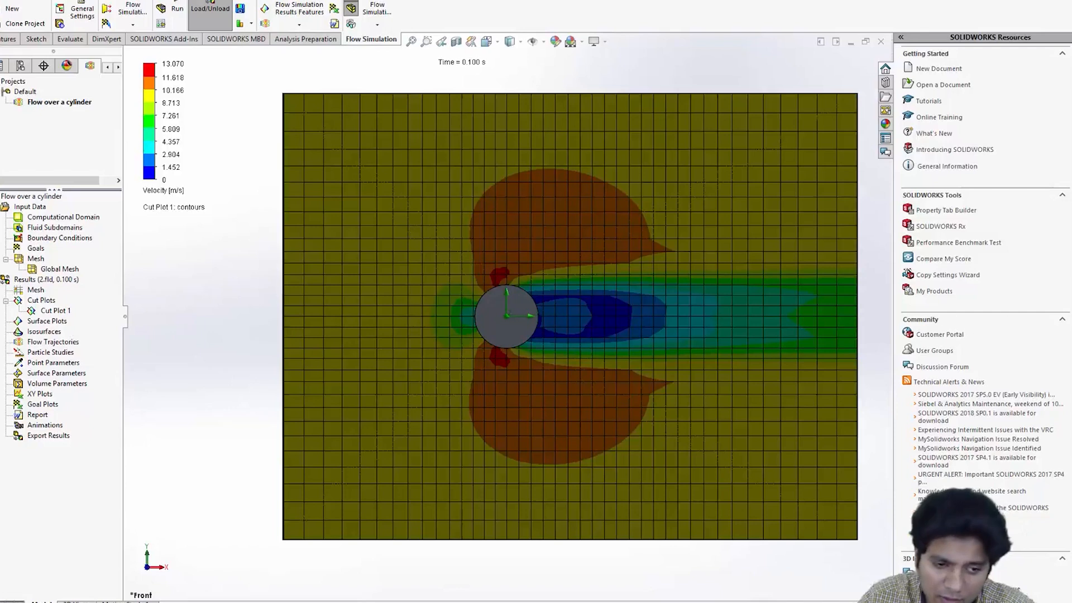
- Create an animation with the wizard using the Scenario type and uniformly distributed result files
{"action": "double_click", "coordinate": [47, 427]}
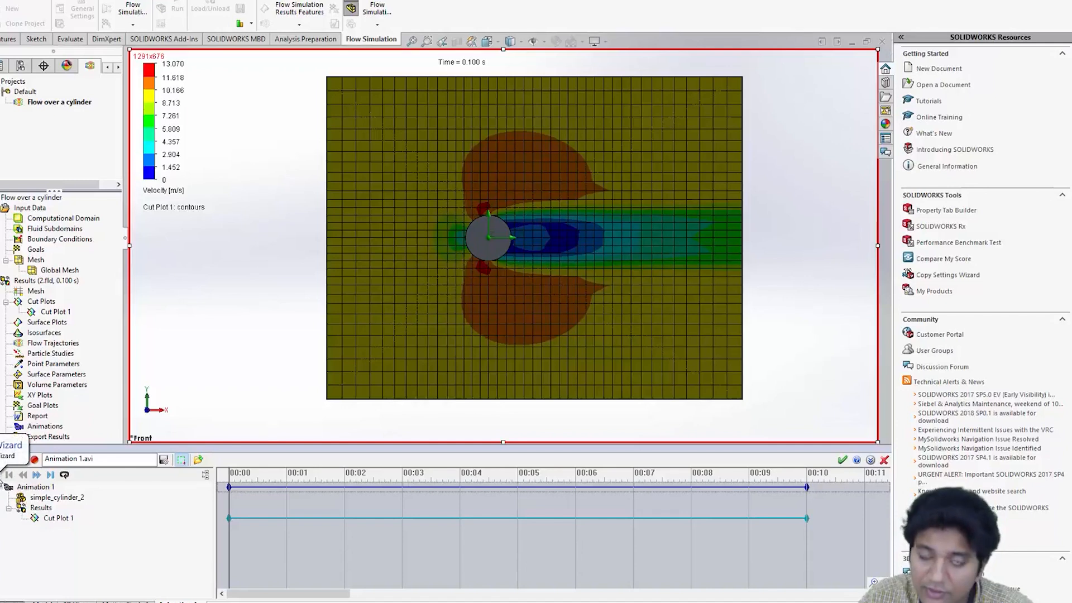
{"action": "left_click", "coordinate": [5, 459]}
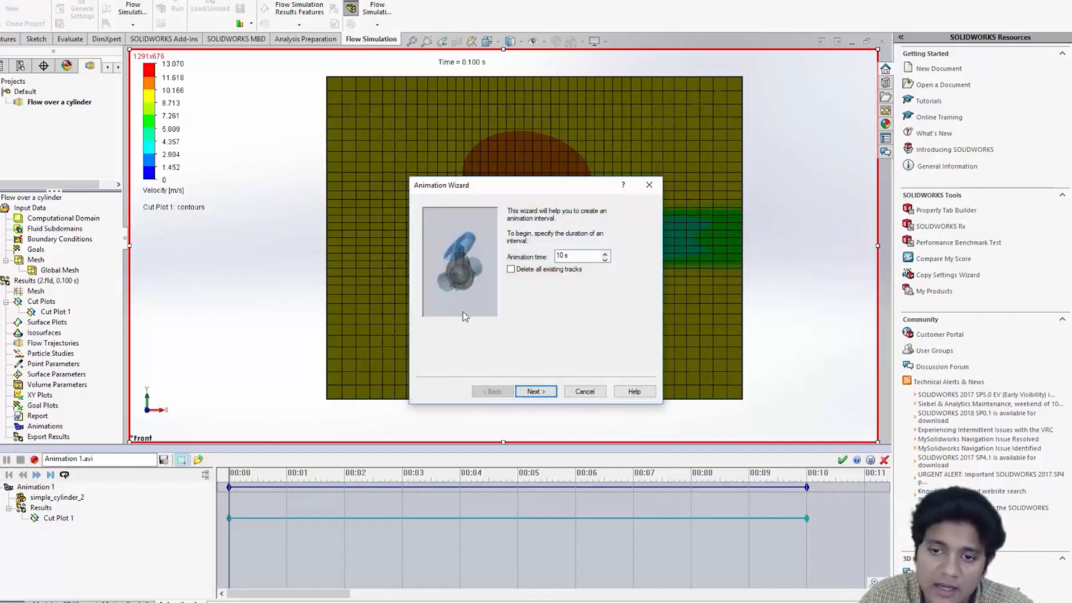
{"action": "left_click", "coordinate": [534, 392]}
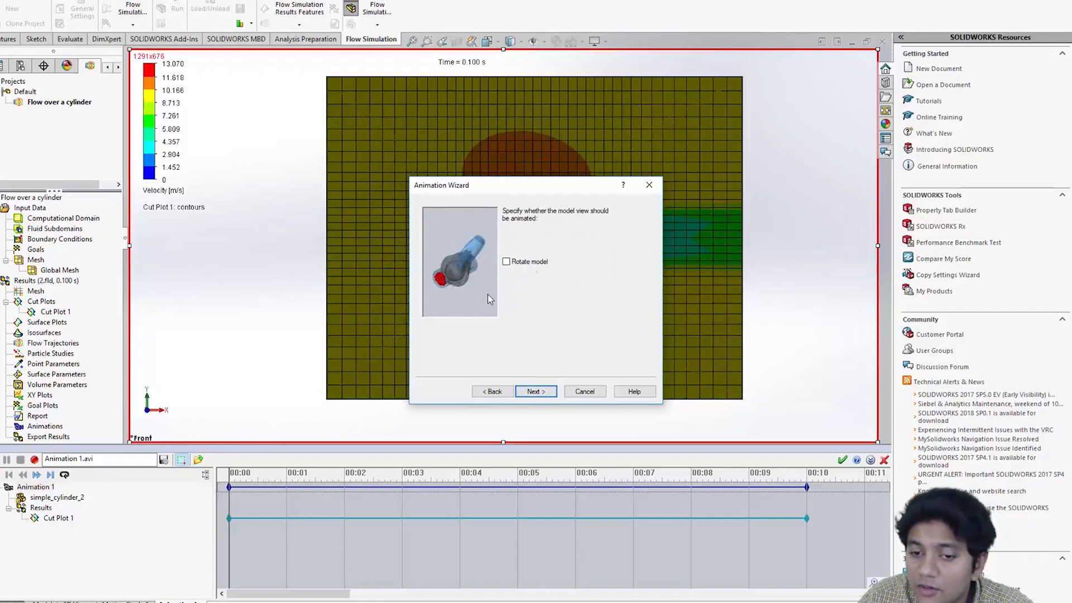
{"action": "left_click", "coordinate": [533, 392]}
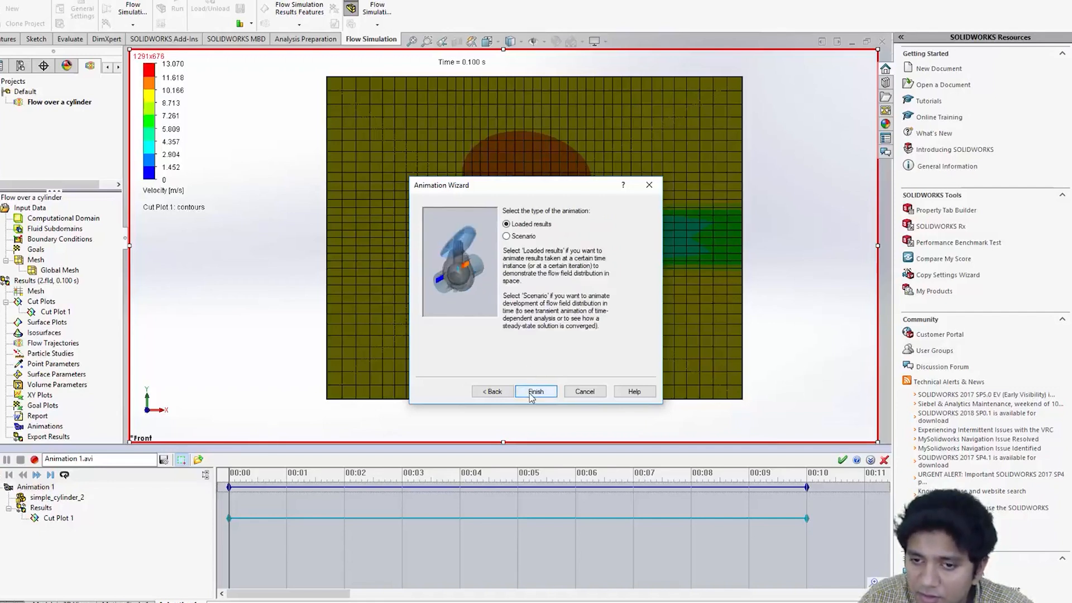
{"action": "left_click", "coordinate": [508, 238]}
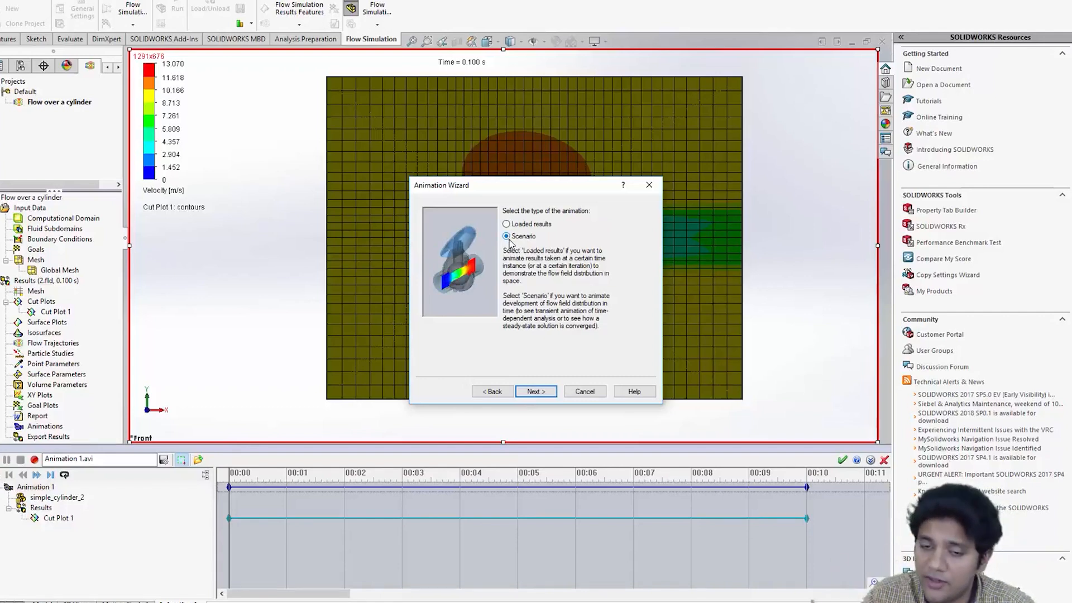
{"action": "left_click", "coordinate": [536, 392]}
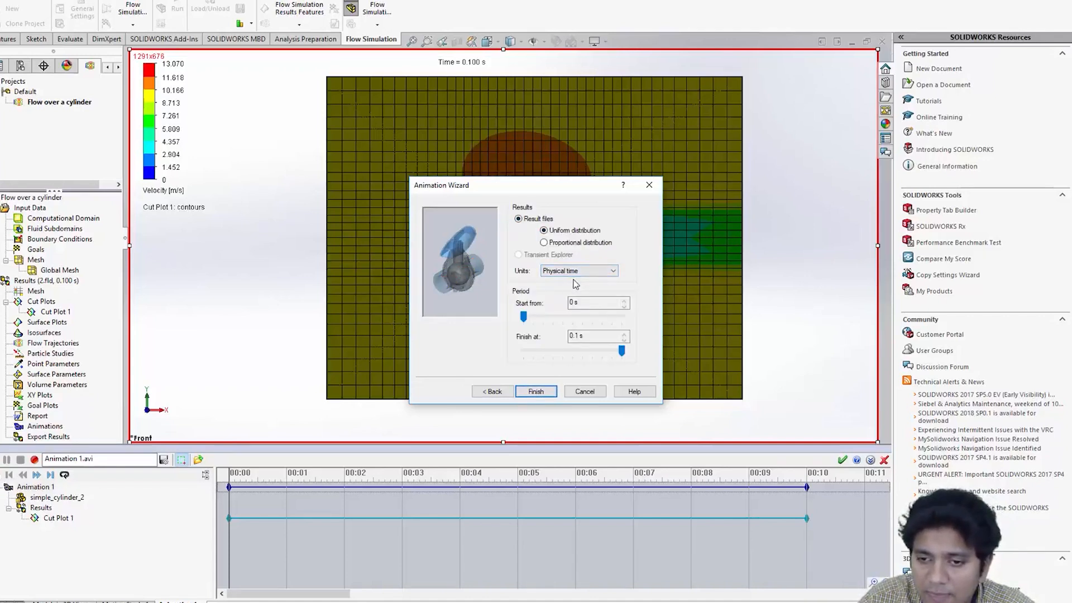
{"action": "left_click", "coordinate": [518, 219]}
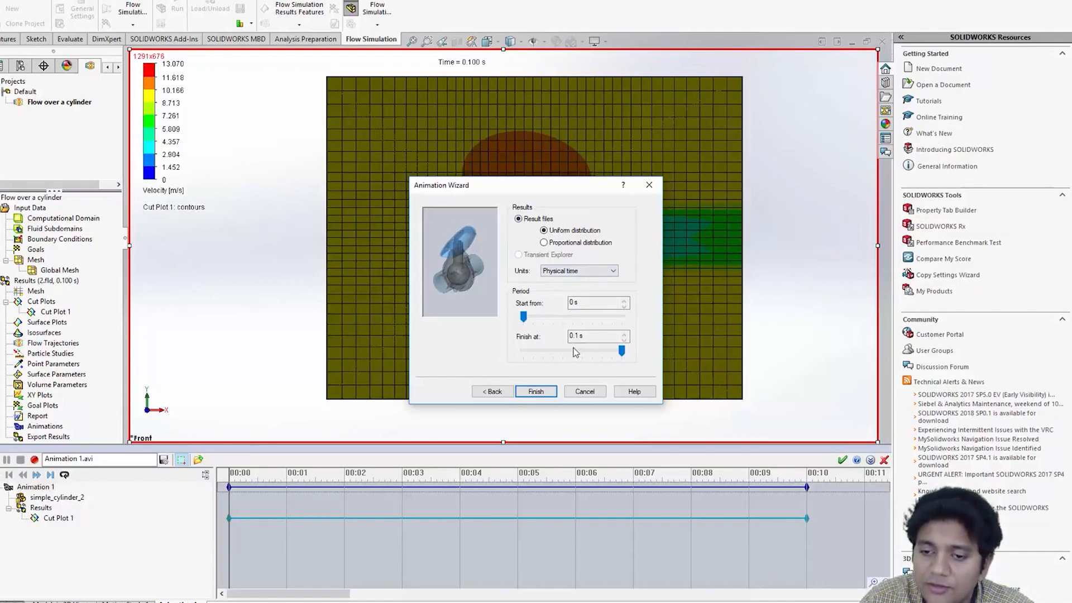
{"action": "left_click", "coordinate": [535, 392]}
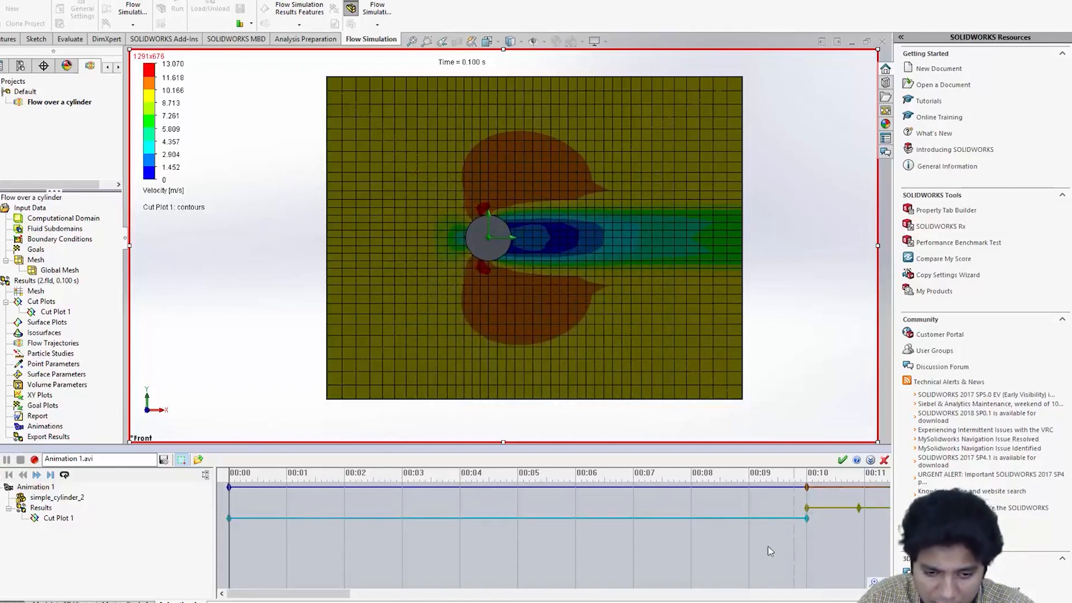
- Rework the animation timeline by deleting the Cut Plot 1 track and inserting new control points for it
{"action": "left_click", "coordinate": [282, 518]}
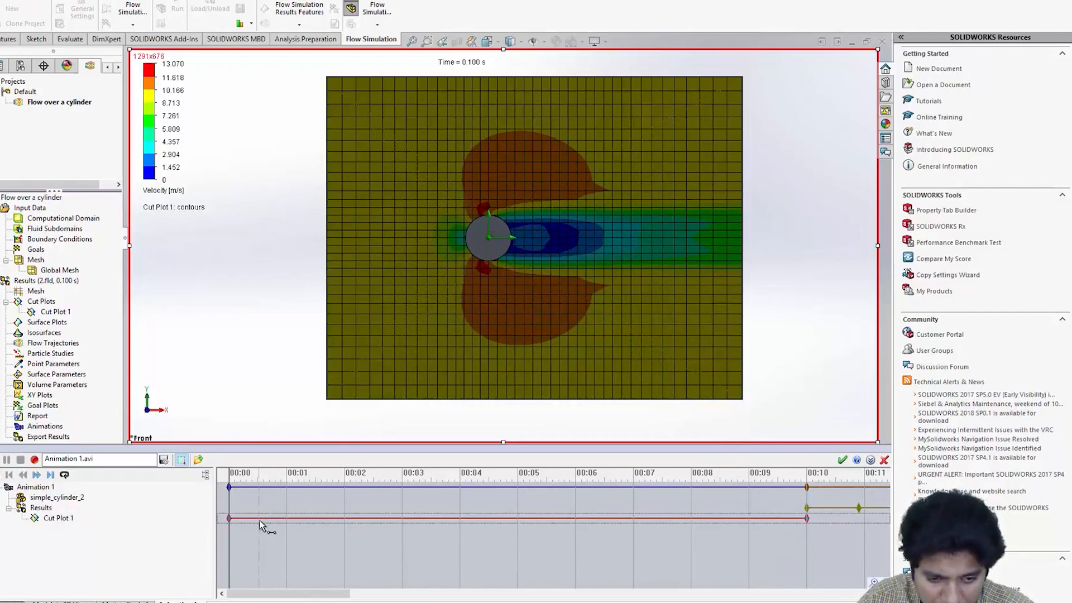
{"action": "left_click", "coordinate": [814, 508]}
{"action": "left_click_drag", "start_coordinate": [821, 508], "coordinate": [261, 512]}
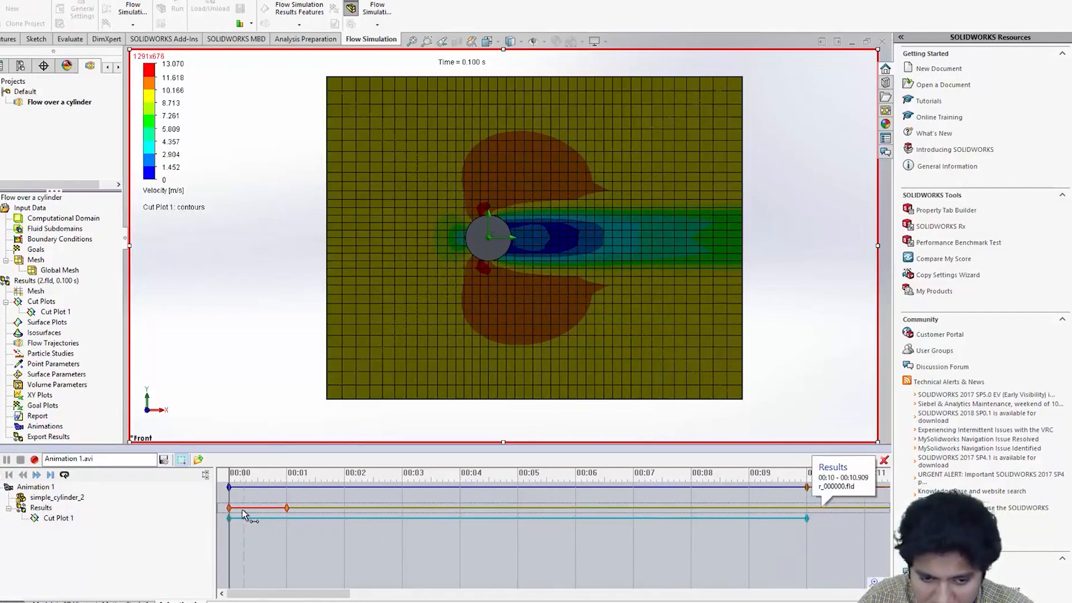
{"action": "left_click", "coordinate": [431, 519]}
{"action": "key", "text": "Delete"}
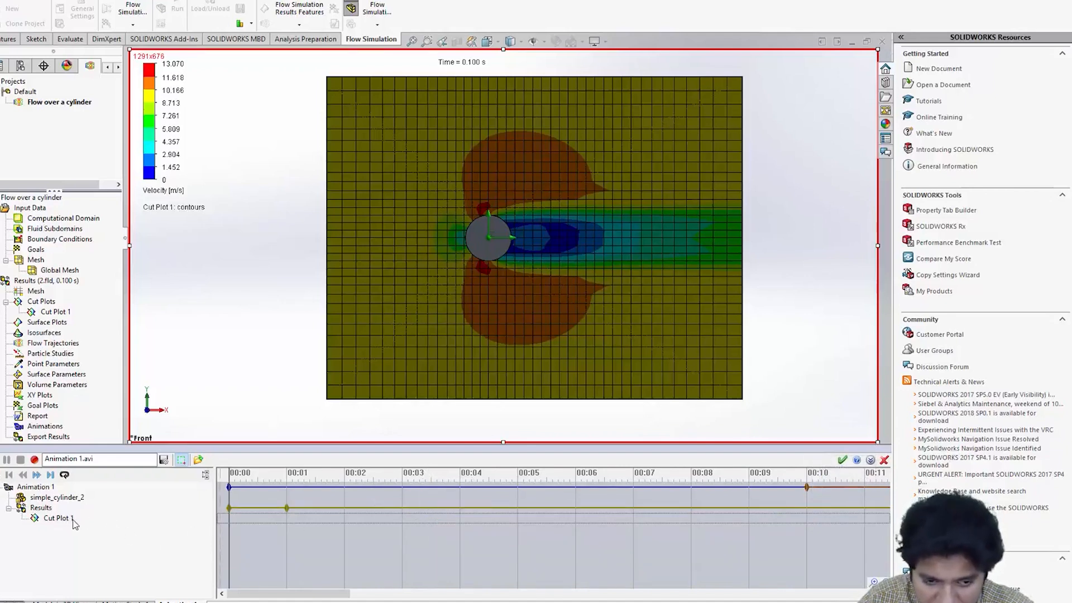
{"action": "right_click", "coordinate": [237, 523]}
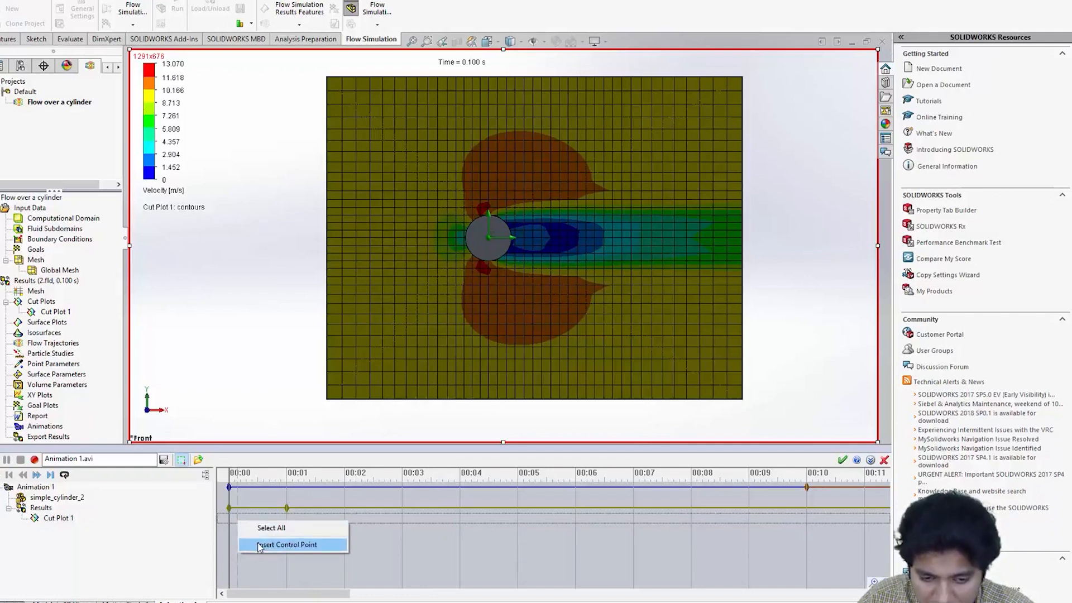
{"action": "left_click", "coordinate": [260, 545]}
{"action": "left_click_drag", "start_coordinate": [257, 519], "coordinate": [223, 521]}
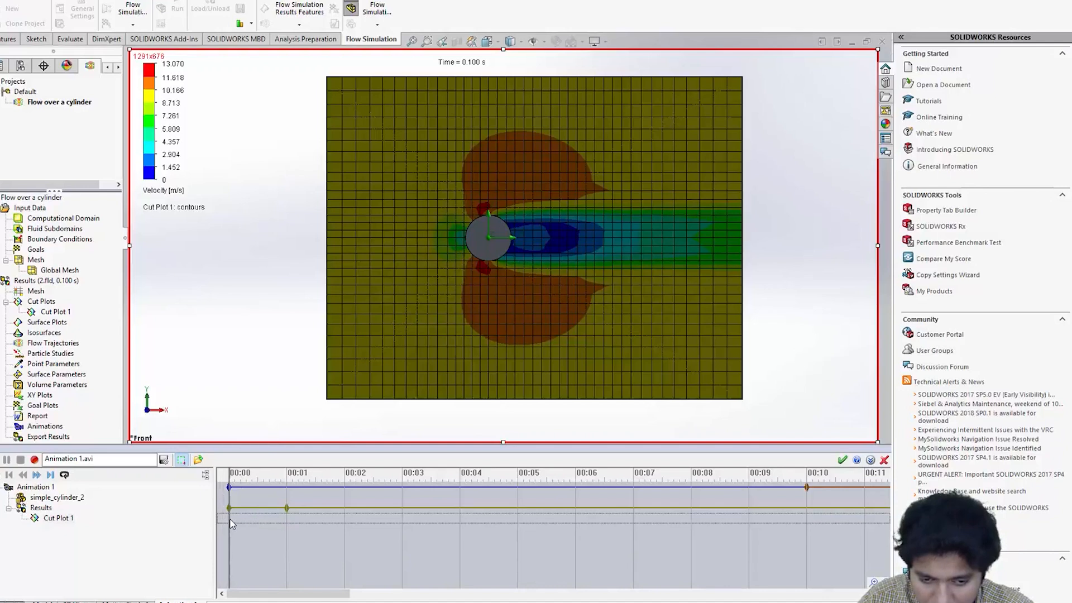
{"action": "right_click", "coordinate": [230, 521]}
{"action": "left_click", "coordinate": [243, 544]}
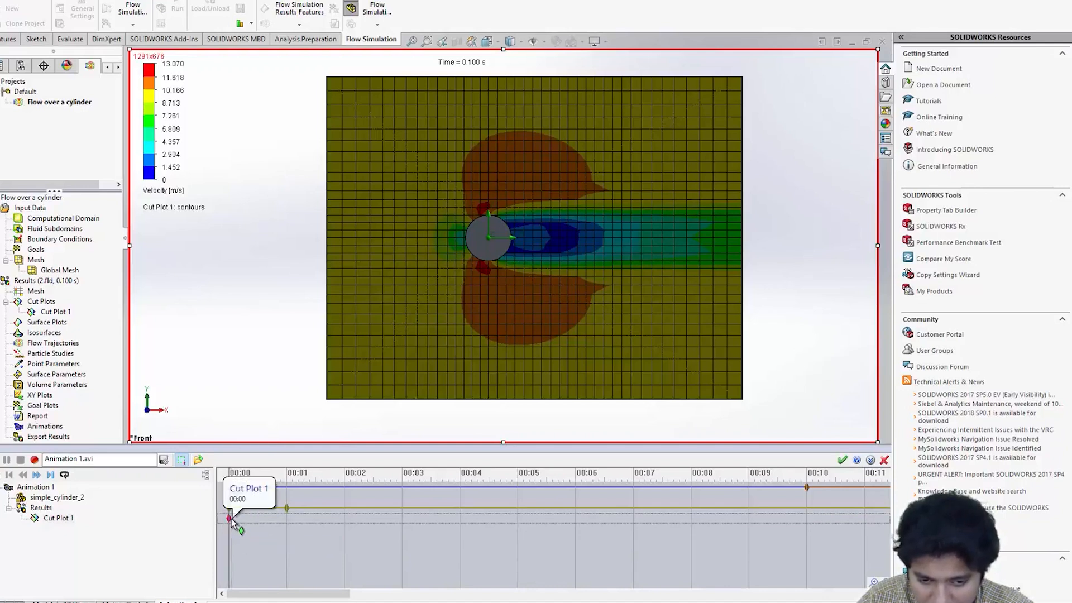
{"action": "left_click_drag", "start_coordinate": [232, 518], "coordinate": [848, 528]}
- Extend the cut plot track to about 00:20 and preview the animation before closing it without saving
{"action": "left_click_drag", "start_coordinate": [316, 594], "coordinate": [382, 596]}
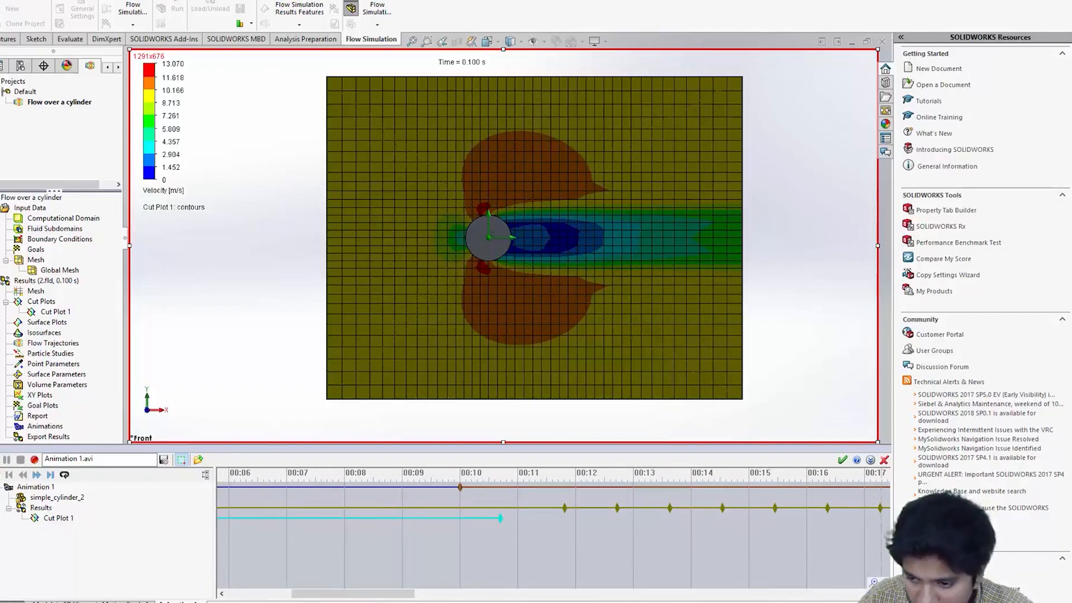
{"action": "left_click", "coordinate": [885, 582]}
{"action": "left_click_drag", "start_coordinate": [365, 518], "coordinate": [633, 519]}
{"action": "left_click", "coordinate": [224, 480]}
{"action": "left_click", "coordinate": [6, 460]}
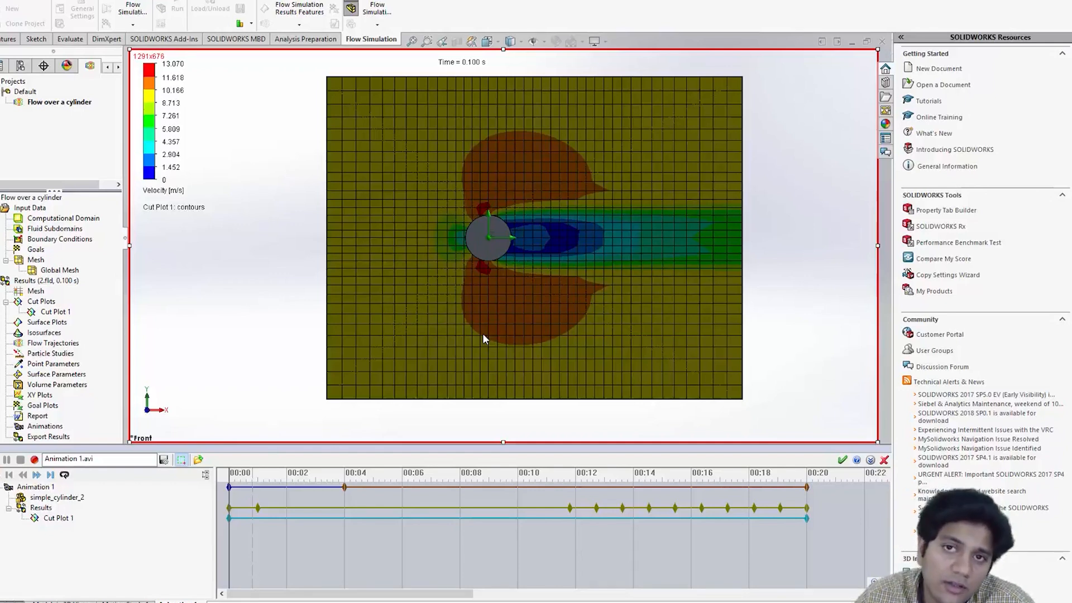
{"action": "left_click", "coordinate": [56, 272]}
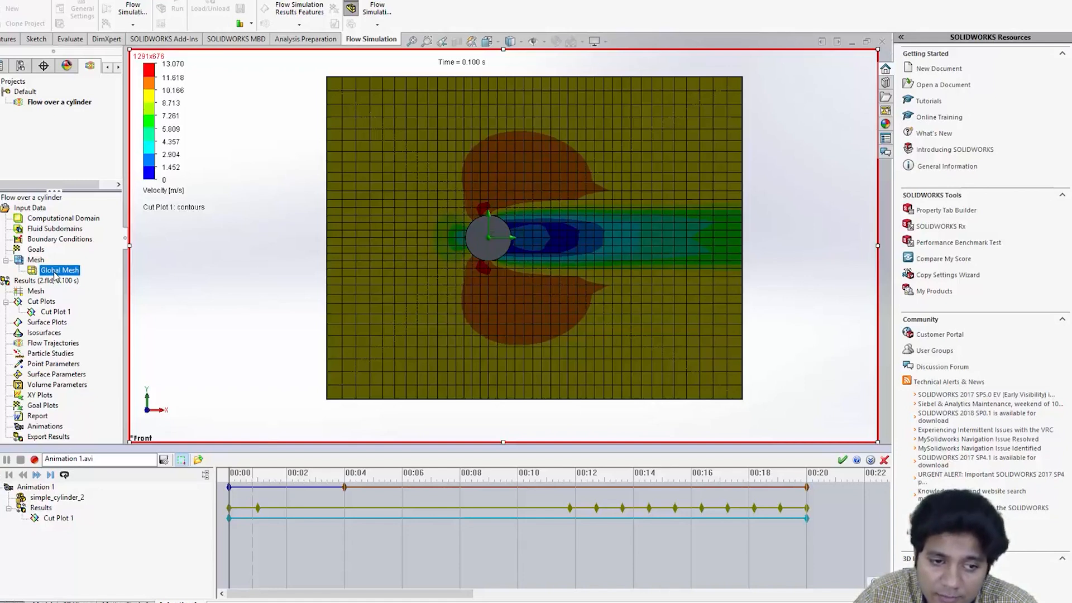
{"action": "left_click", "coordinate": [885, 460]}
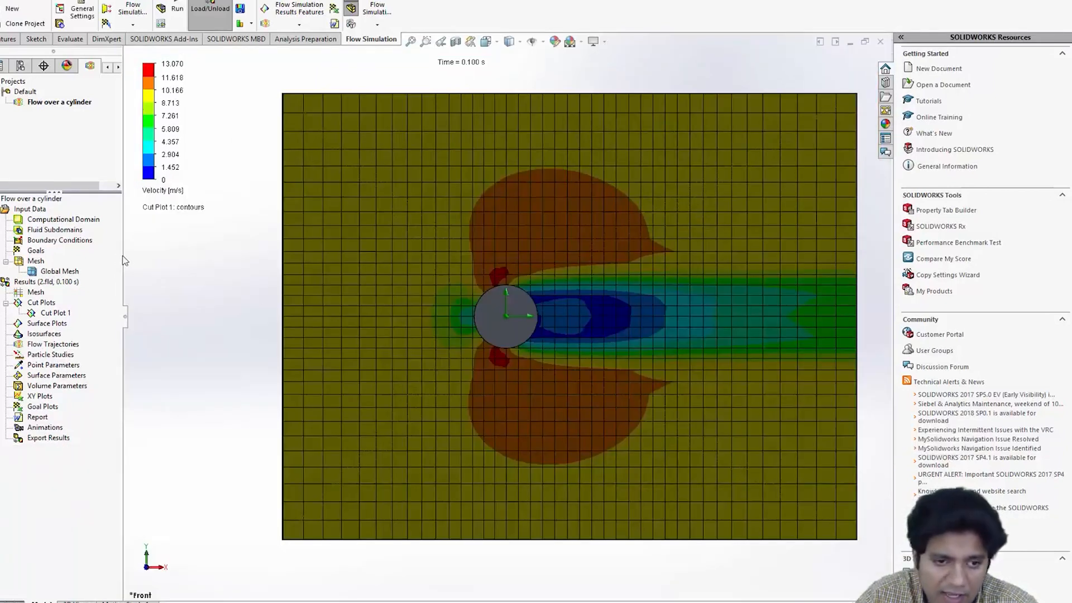
- Edit the global mesh settings and raise the initial mesh level to 5
{"action": "right_click", "coordinate": [67, 271]}
{"action": "left_click", "coordinate": [101, 279]}
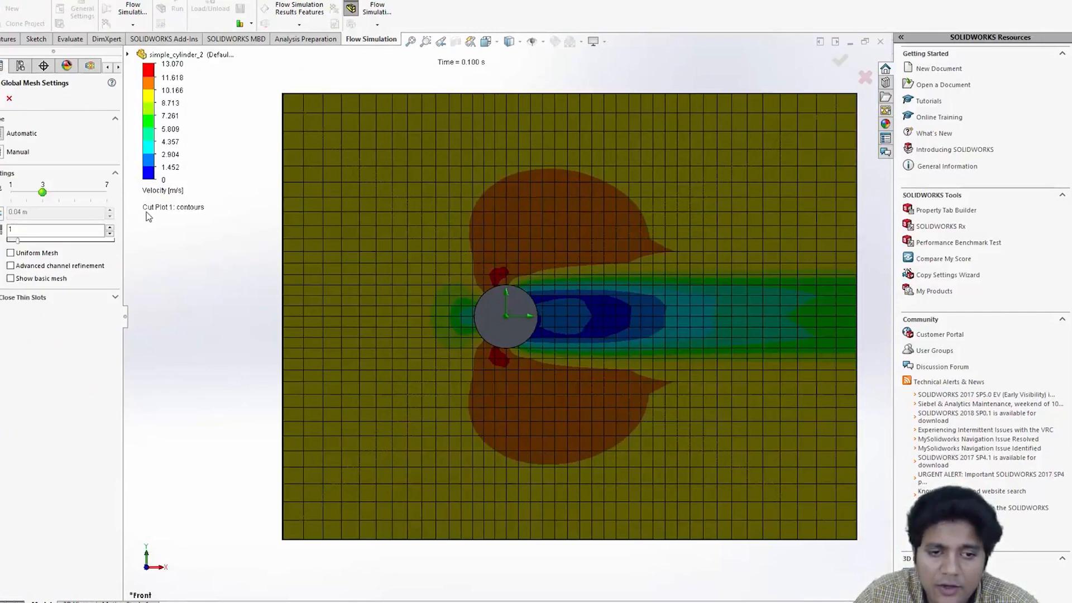
{"action": "left_click_drag", "start_coordinate": [43, 192], "coordinate": [75, 192]}
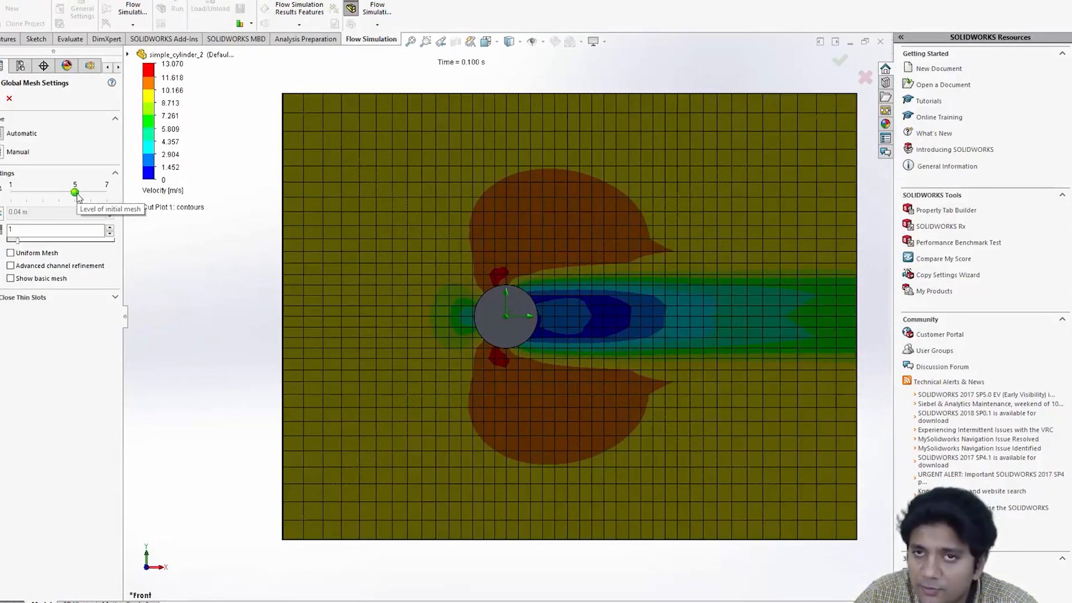